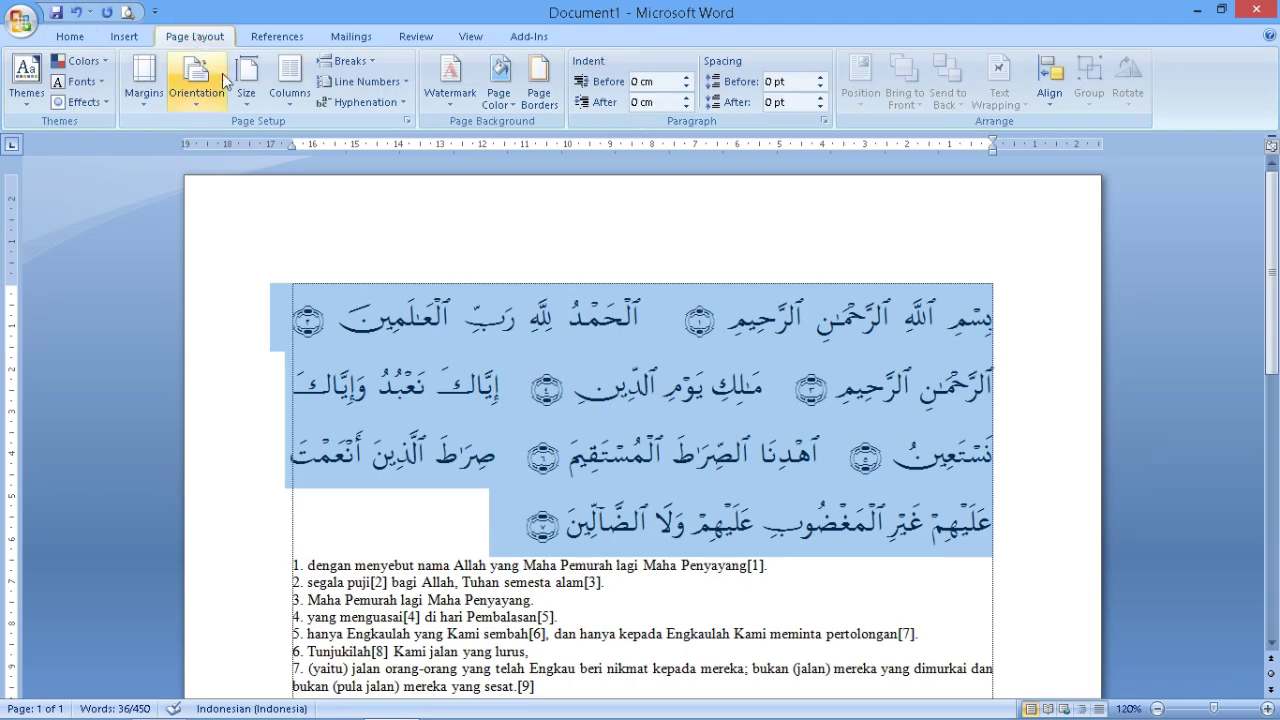
Apply the Narrow margin preset to the page
{"action": "left_click", "coordinate": [193, 97]}
{"action": "left_click", "coordinate": [145, 90]}
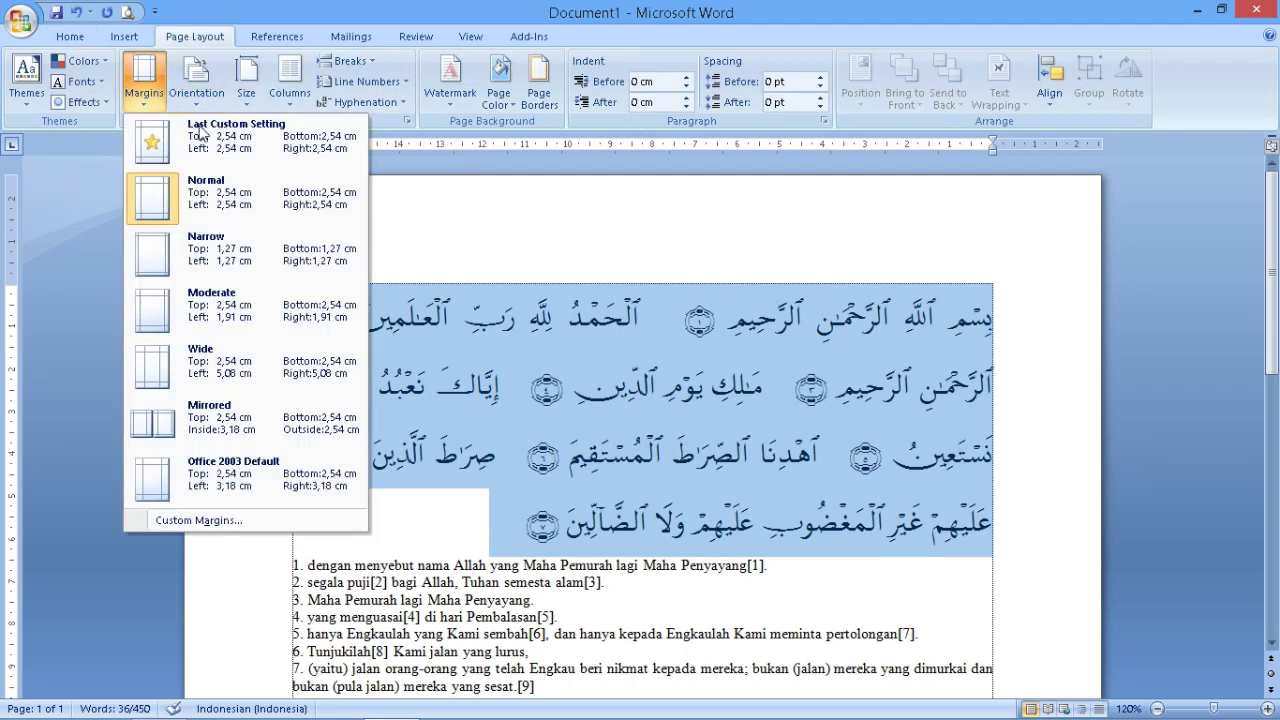
{"action": "left_click", "coordinate": [242, 256]}
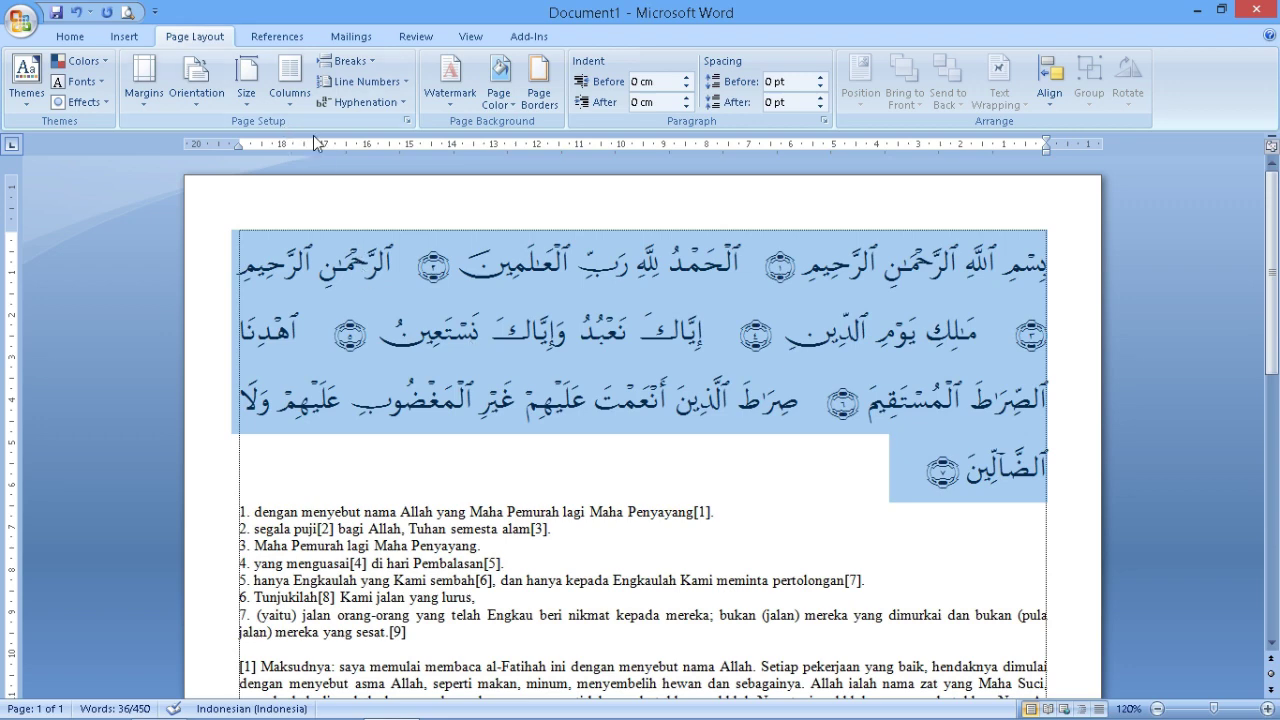
Try 19 pt on the Arabic verses, then set them back to 18 pt
{"action": "left_click", "coordinate": [87, 37]}
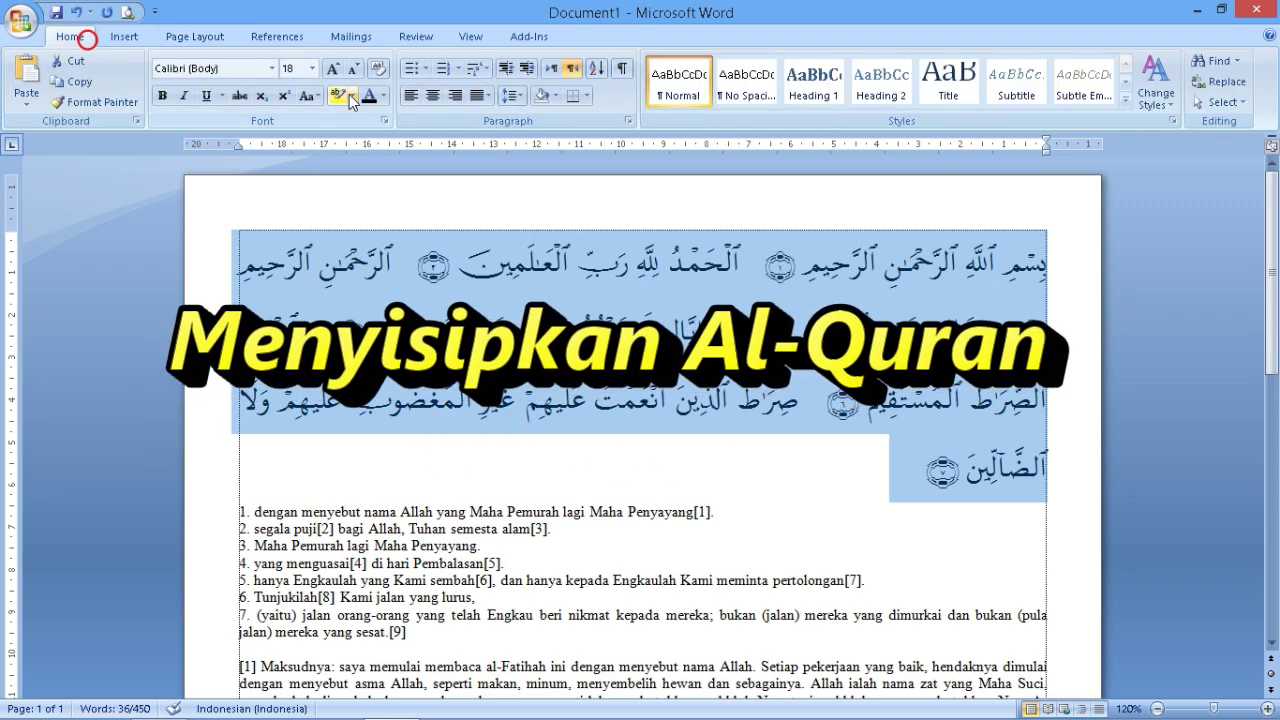
{"action": "left_click", "coordinate": [312, 68]}
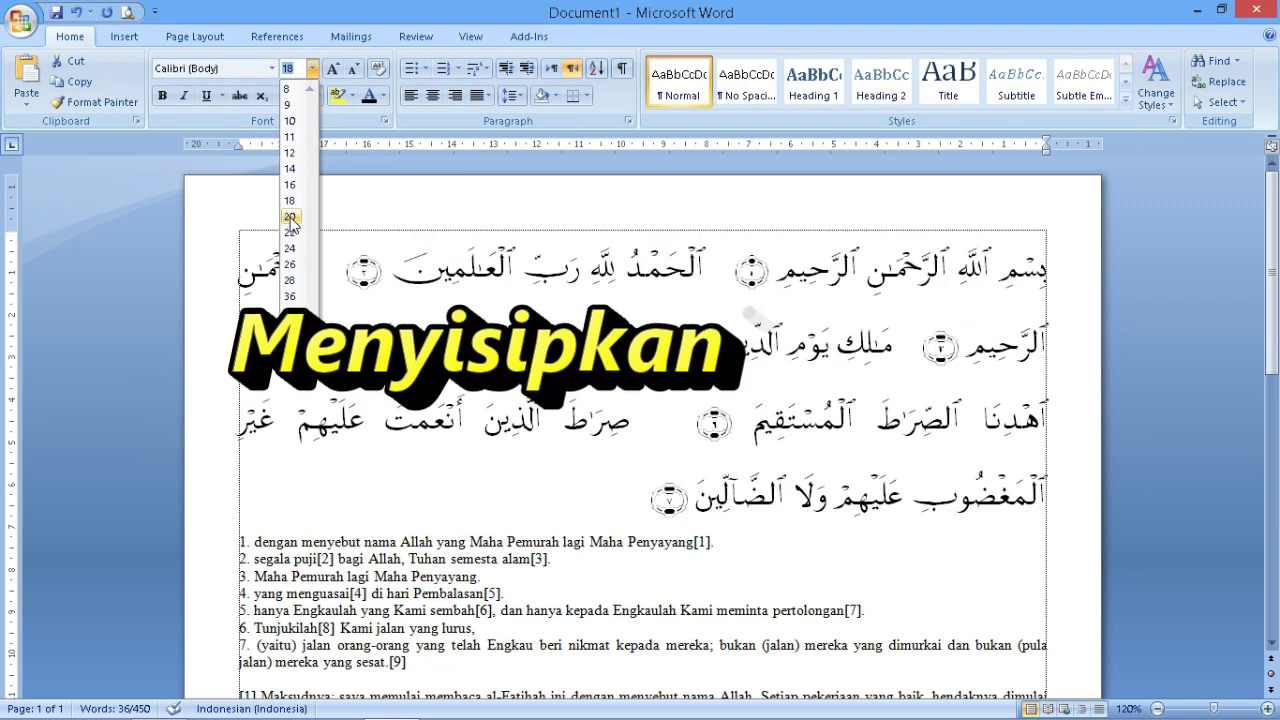
{"action": "left_click", "coordinate": [290, 202]}
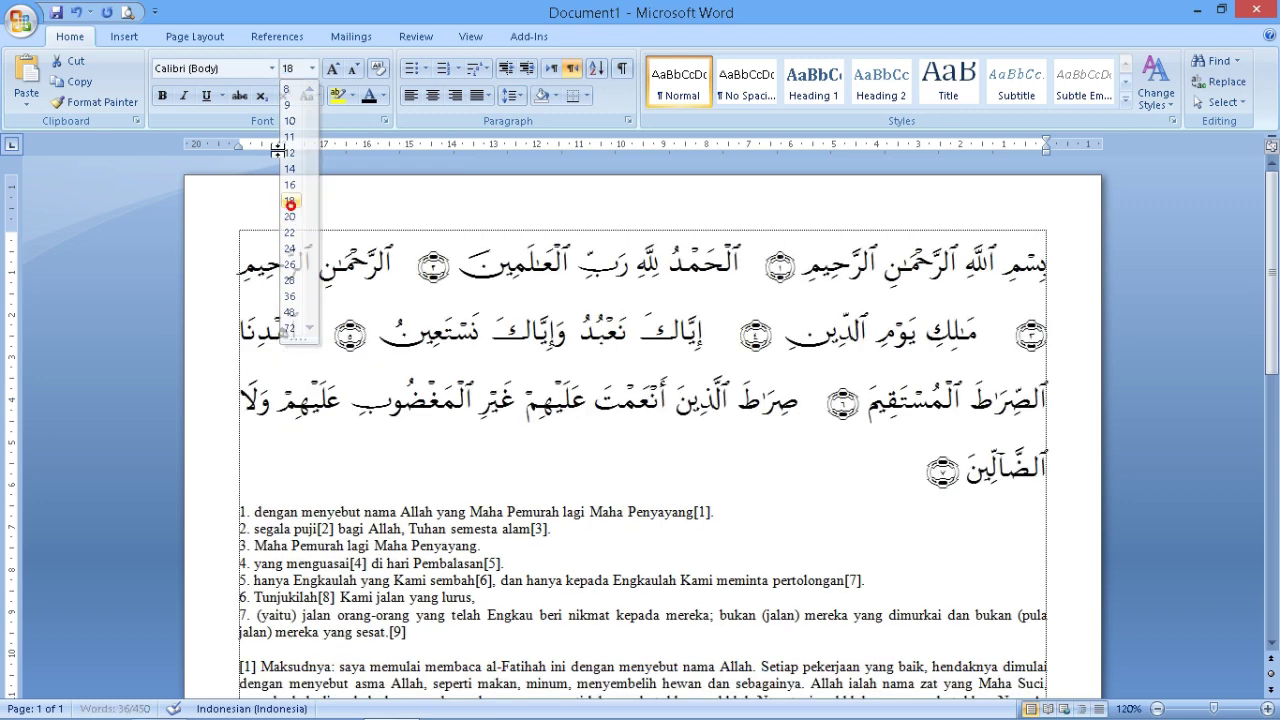
{"action": "left_click", "coordinate": [289, 68]}
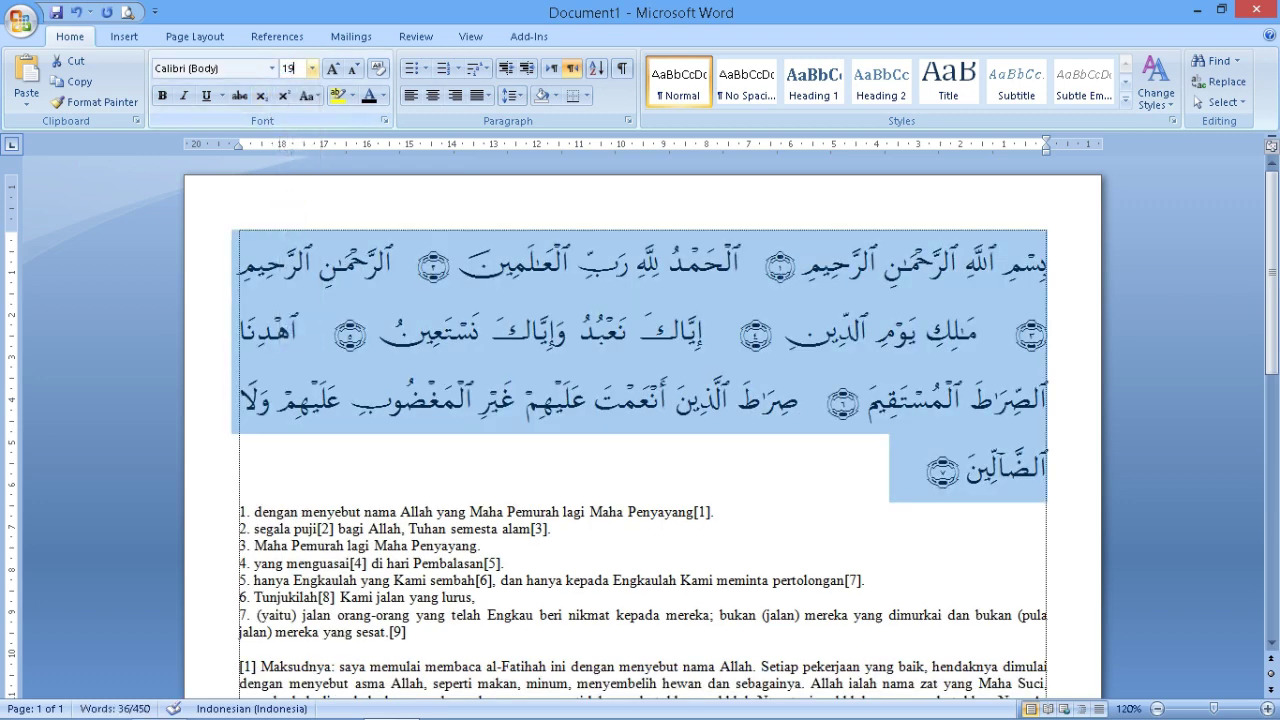
{"action": "key", "text": "Return"}
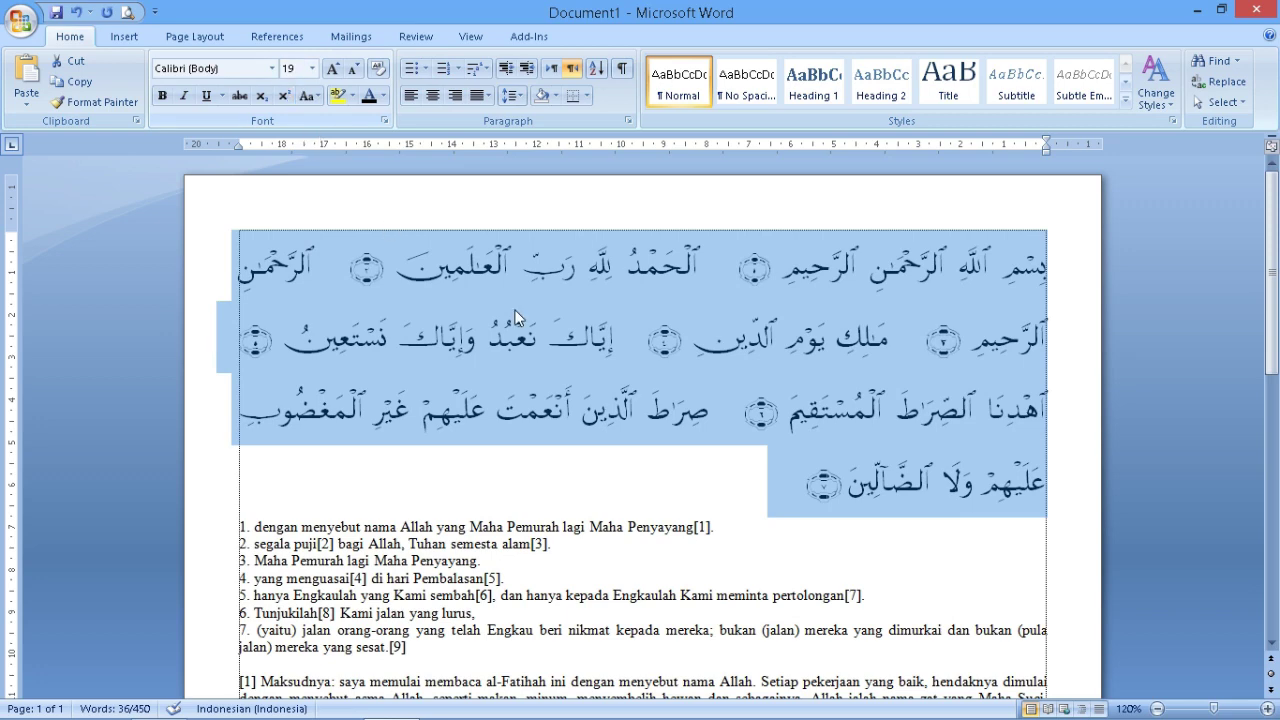
{"action": "left_click", "coordinate": [312, 68]}
{"action": "type", "text": "18"}
{"action": "left_click", "coordinate": [289, 201]}
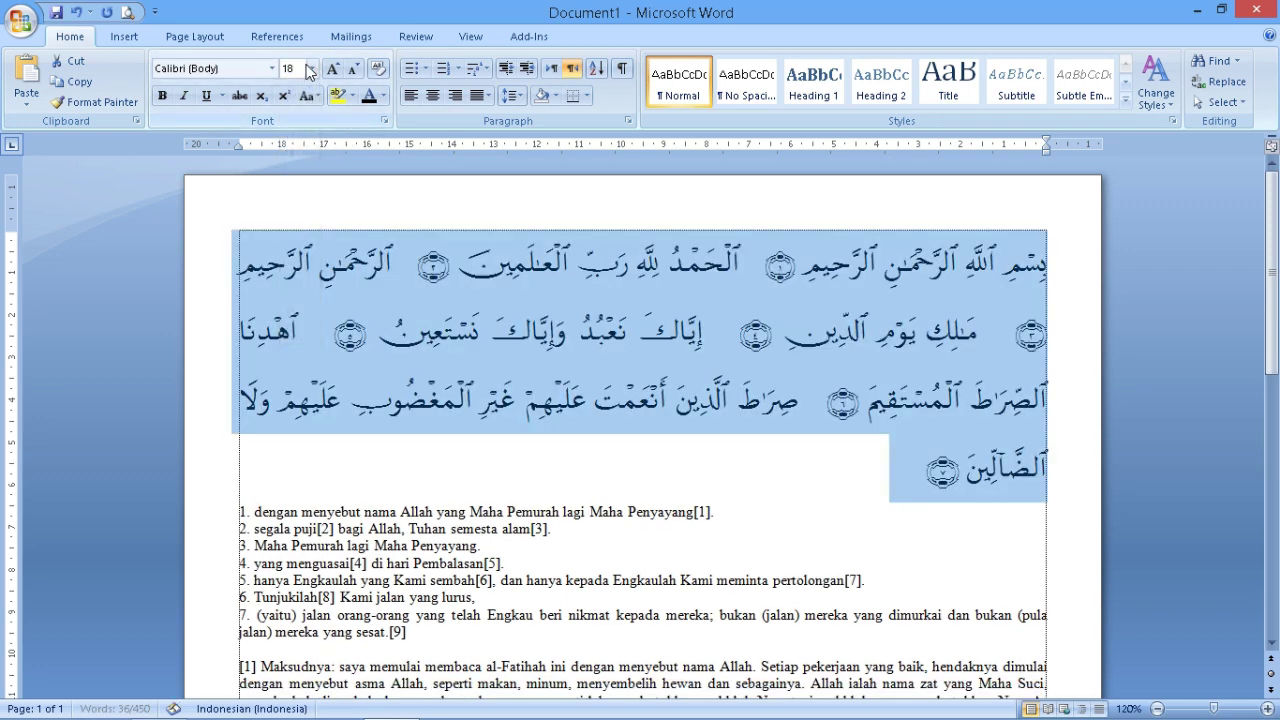
{"action": "left_click", "coordinate": [778, 496]}
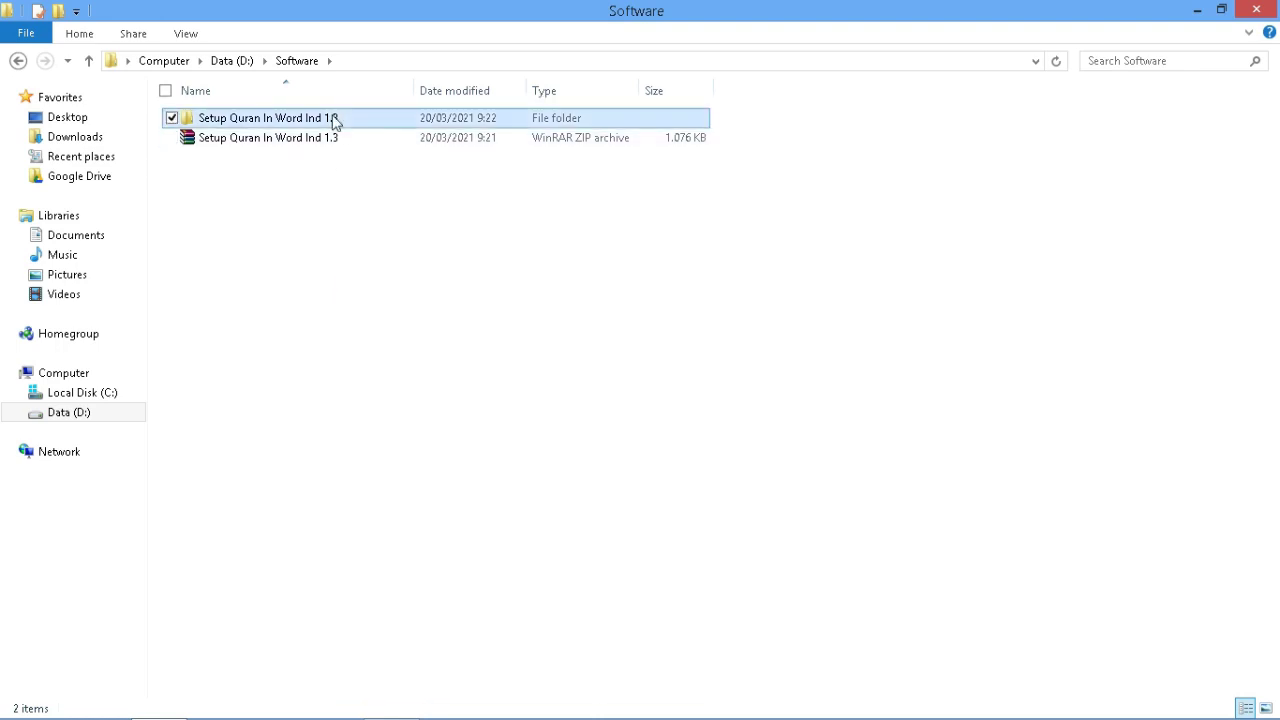
Open the Setup Quran In Word Ind 1.3 folder and run its setup application
{"action": "double_click", "coordinate": [336, 119]}
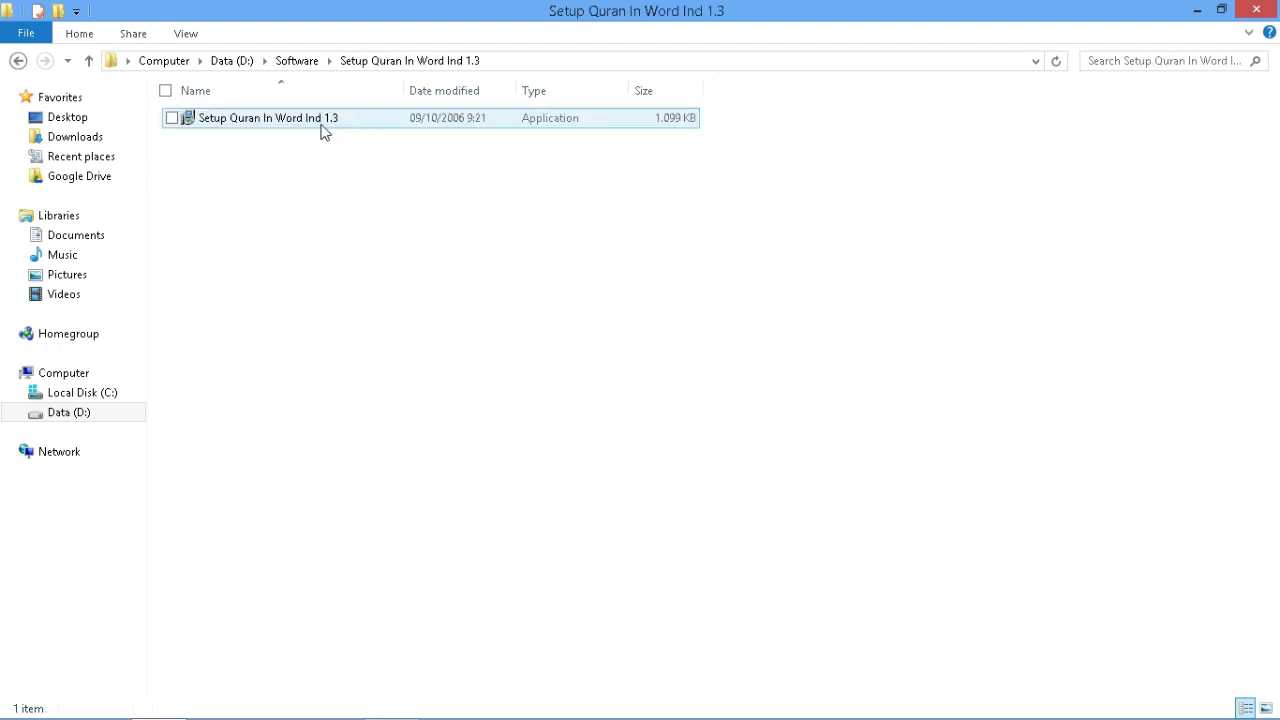
{"action": "left_click", "coordinate": [352, 122]}
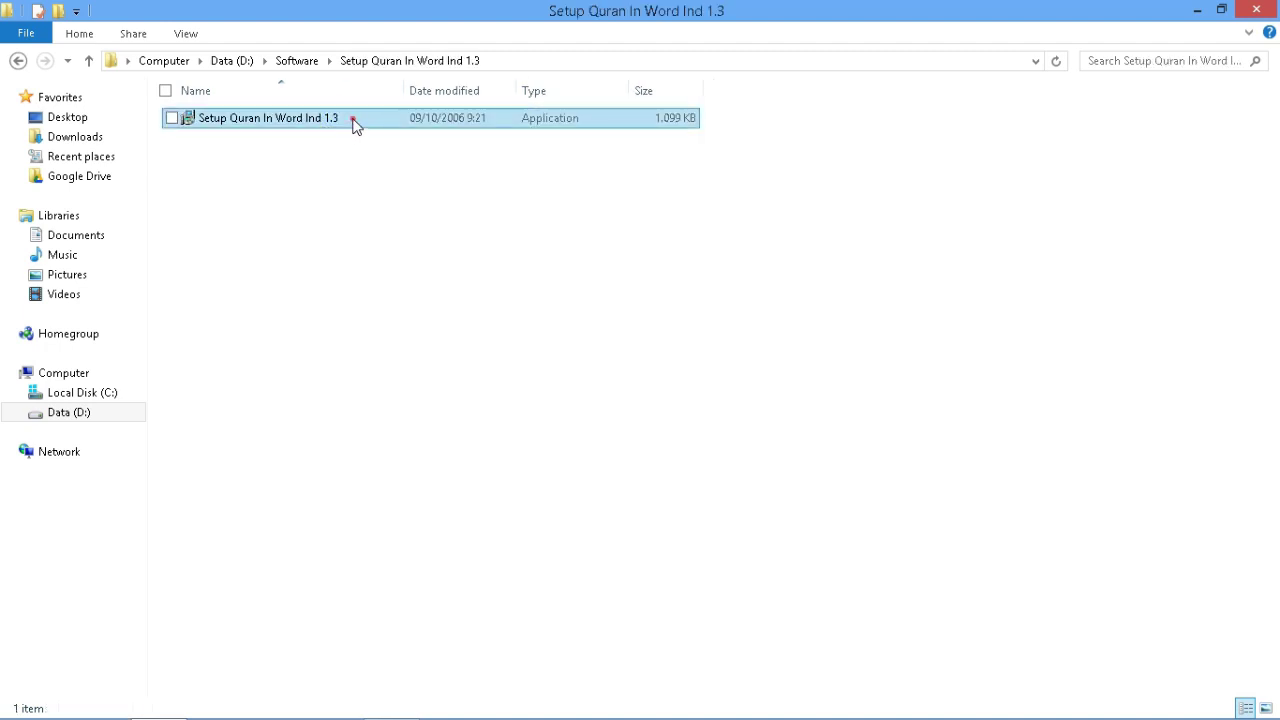
{"action": "left_click", "coordinate": [374, 299]}
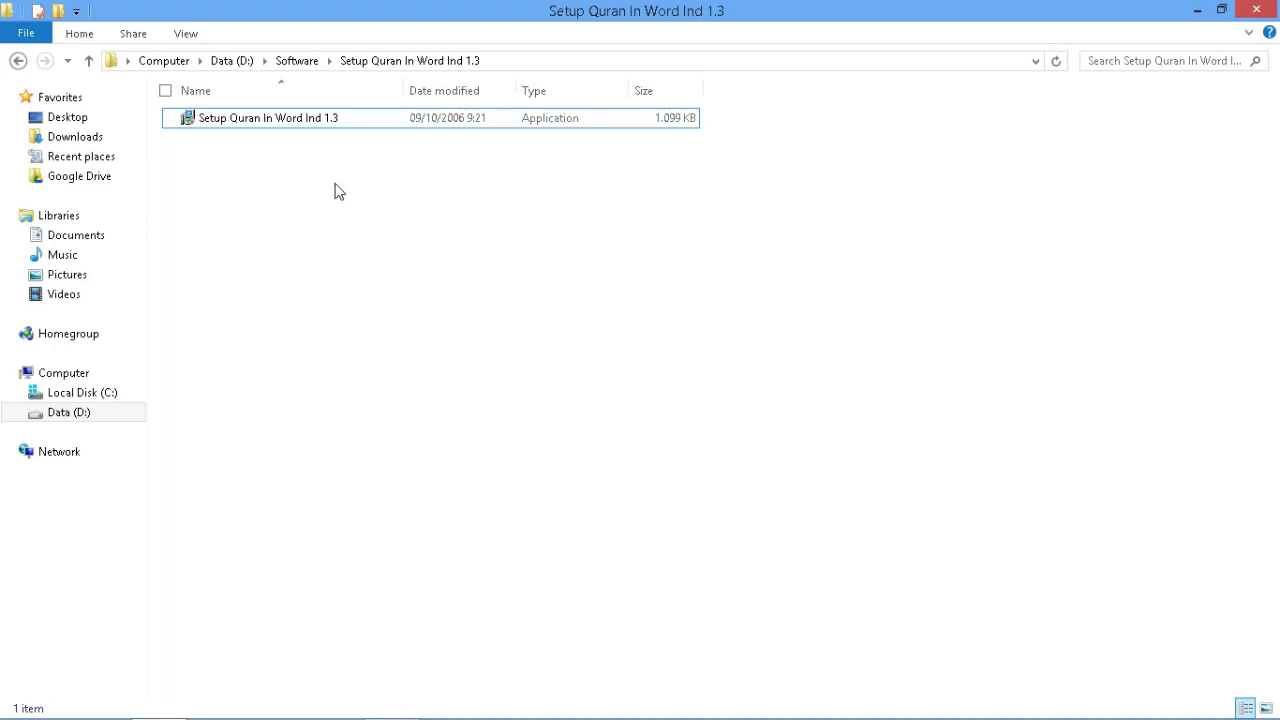
{"action": "left_click", "coordinate": [355, 122]}
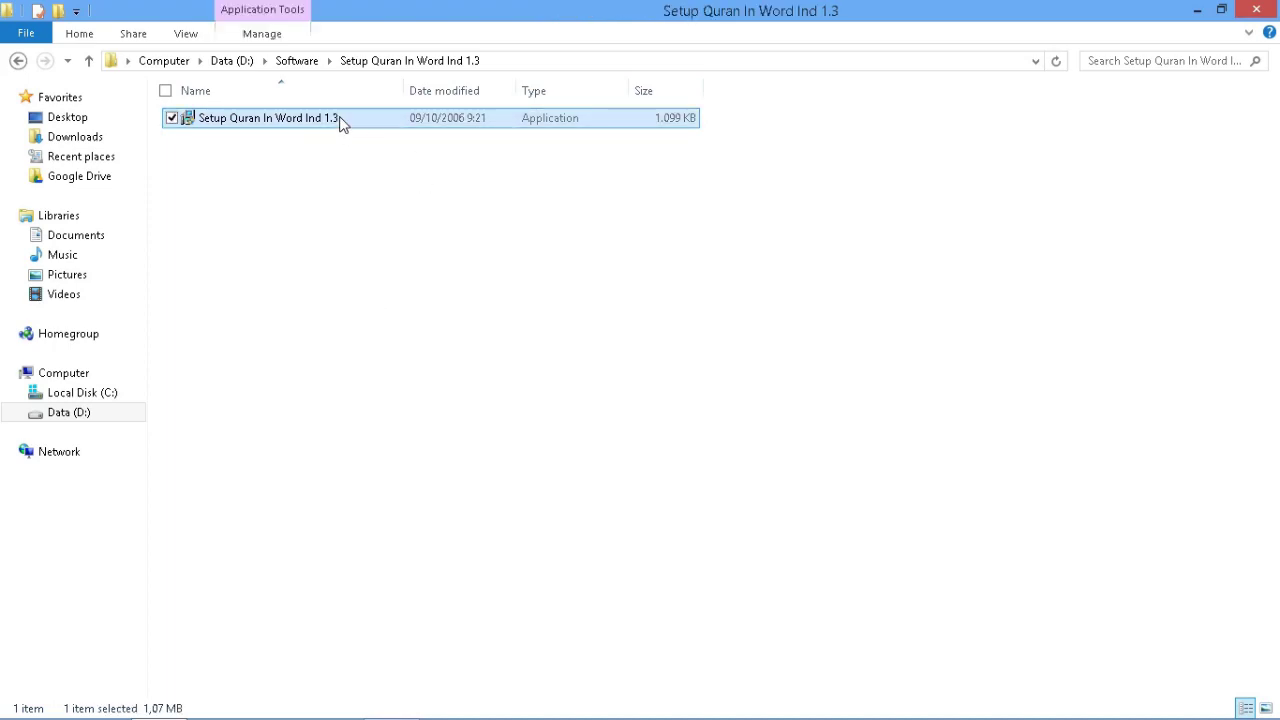
{"action": "double_click", "coordinate": [341, 121]}
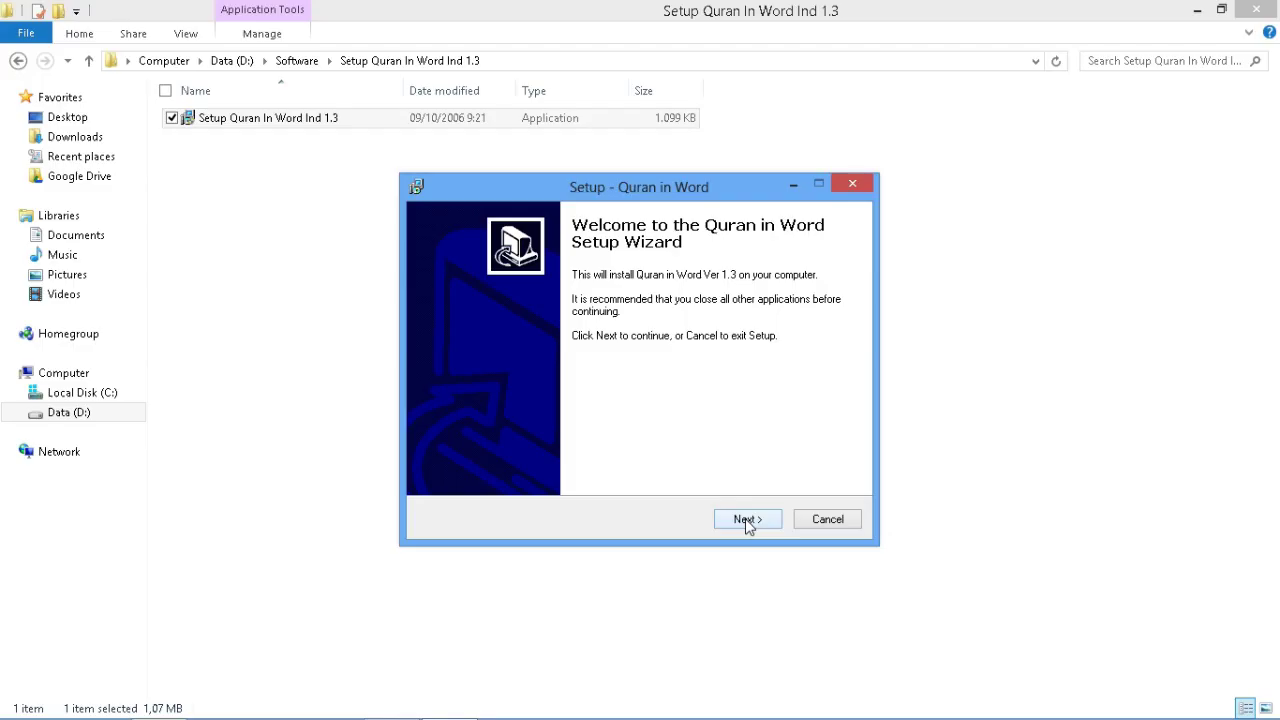
Install Quran in Word to C:\Program Files (x86)\Common Files\Quran_in_Word and finish the wizard
{"action": "left_click", "coordinate": [746, 520]}
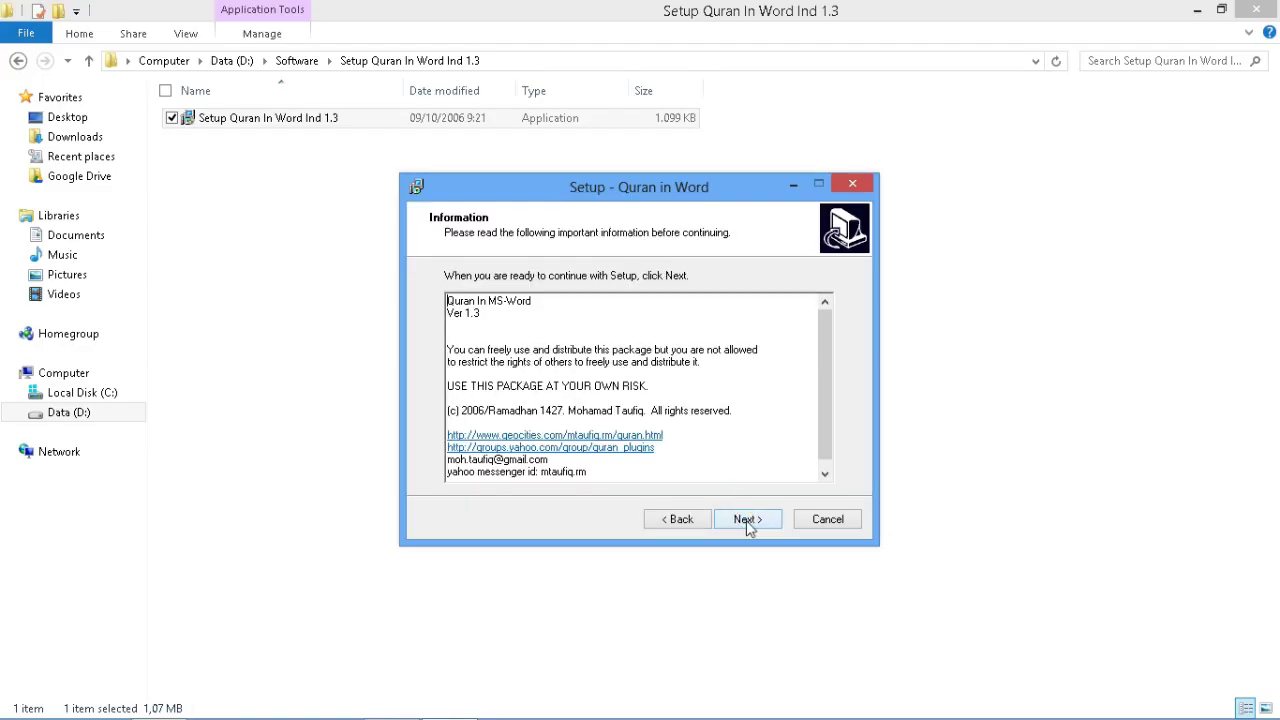
{"action": "left_click", "coordinate": [746, 520]}
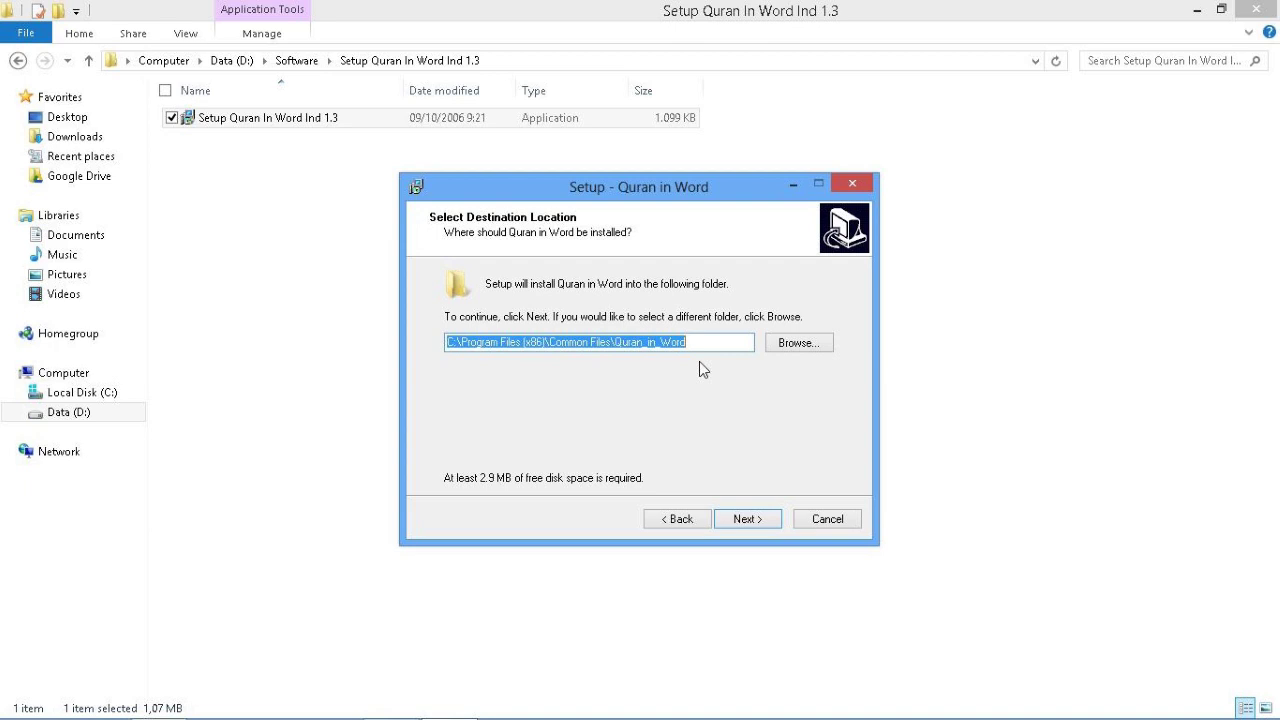
{"action": "left_click", "coordinate": [752, 521]}
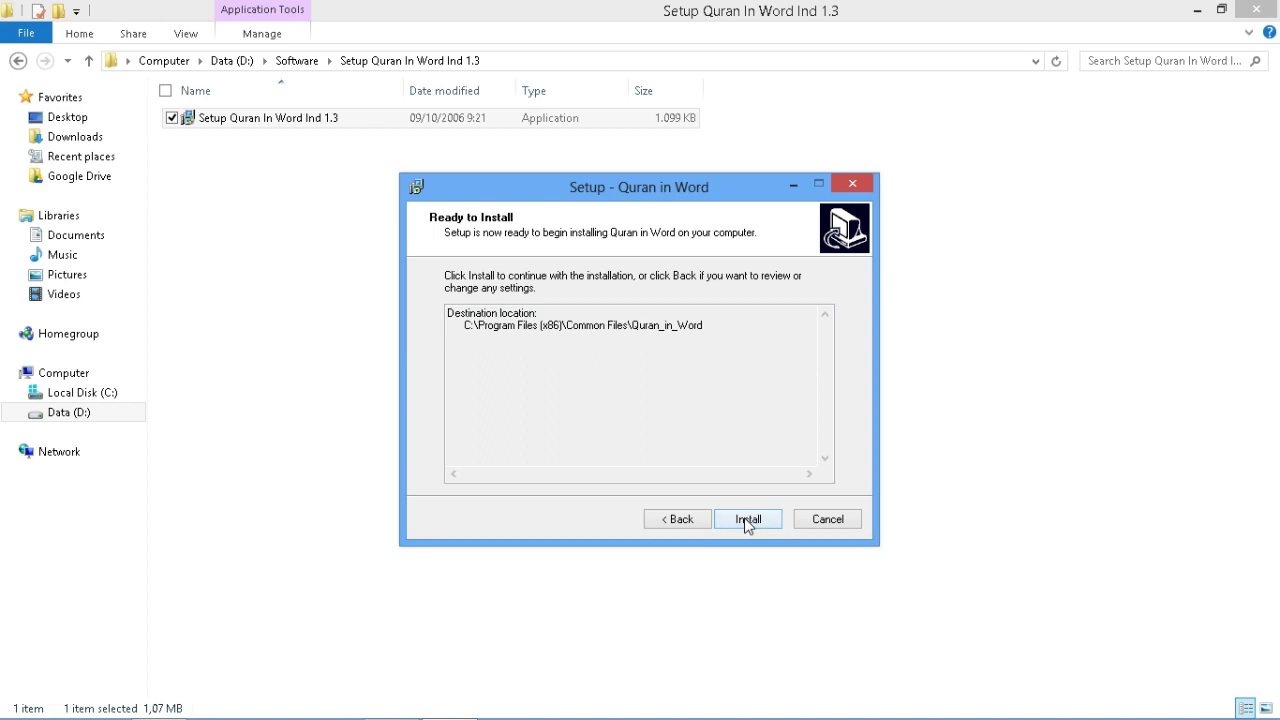
{"action": "left_click", "coordinate": [747, 520]}
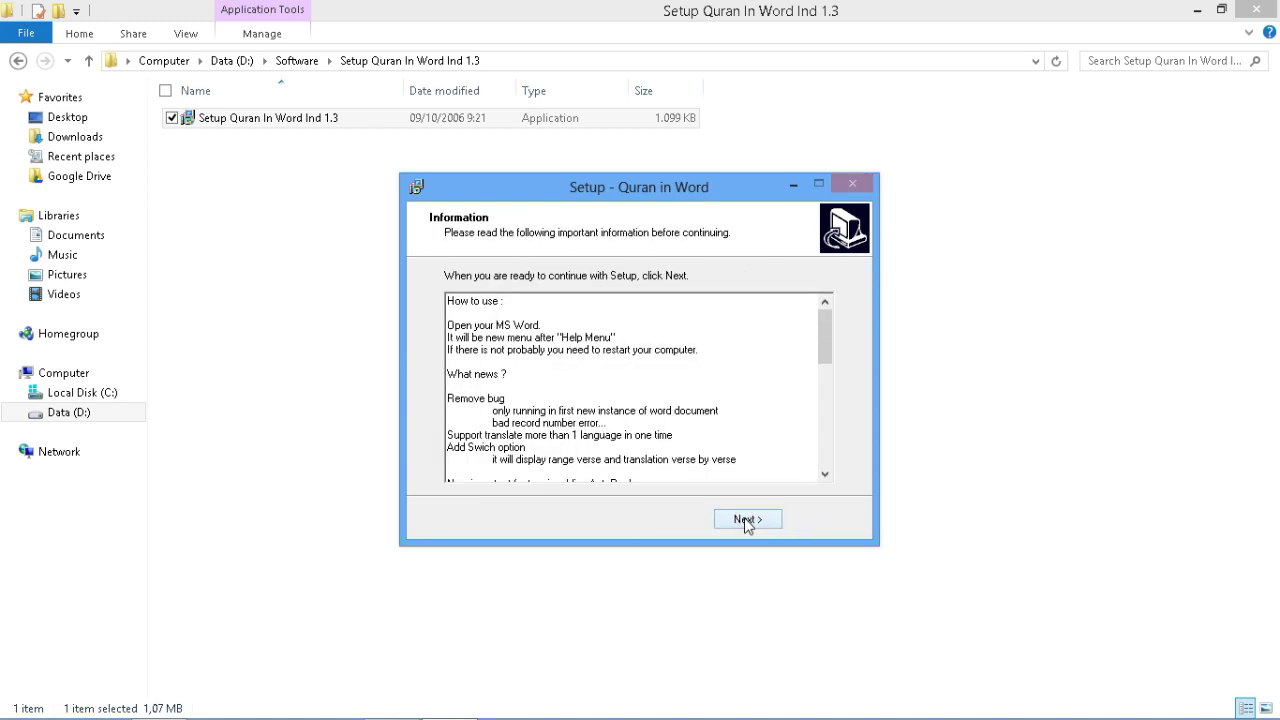
{"action": "left_click", "coordinate": [745, 519]}
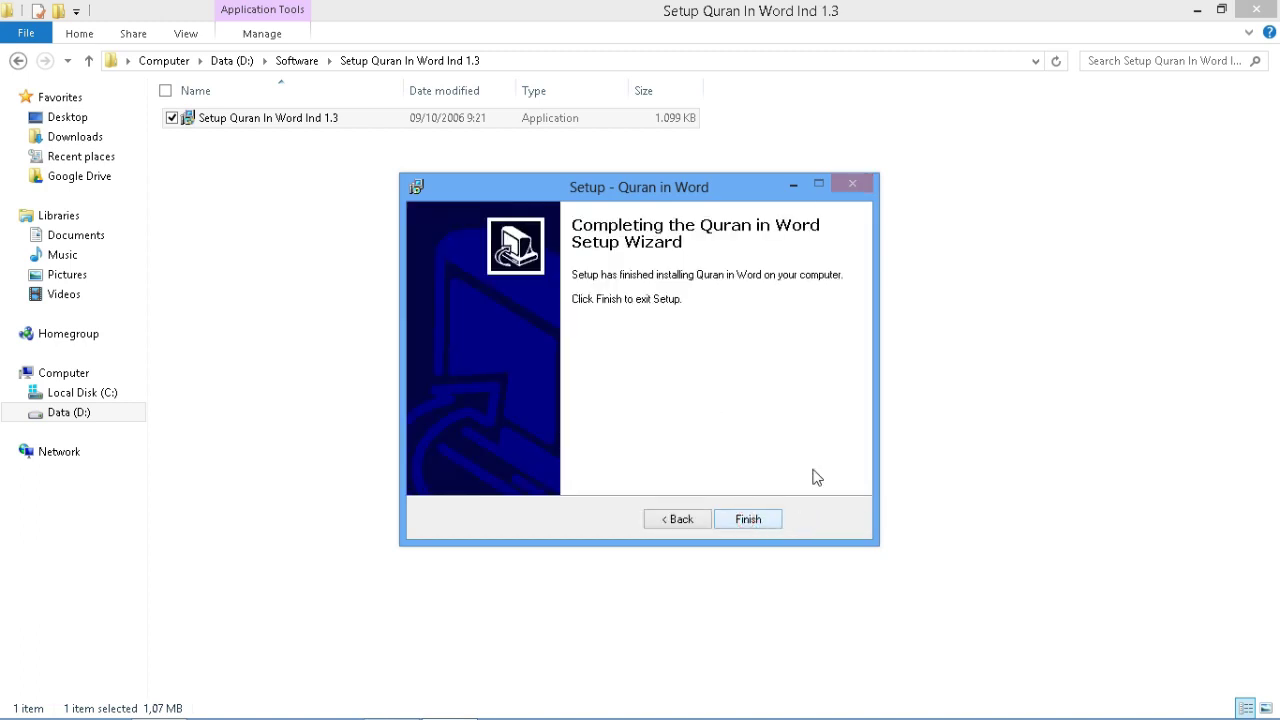
{"action": "left_click", "coordinate": [738, 522]}
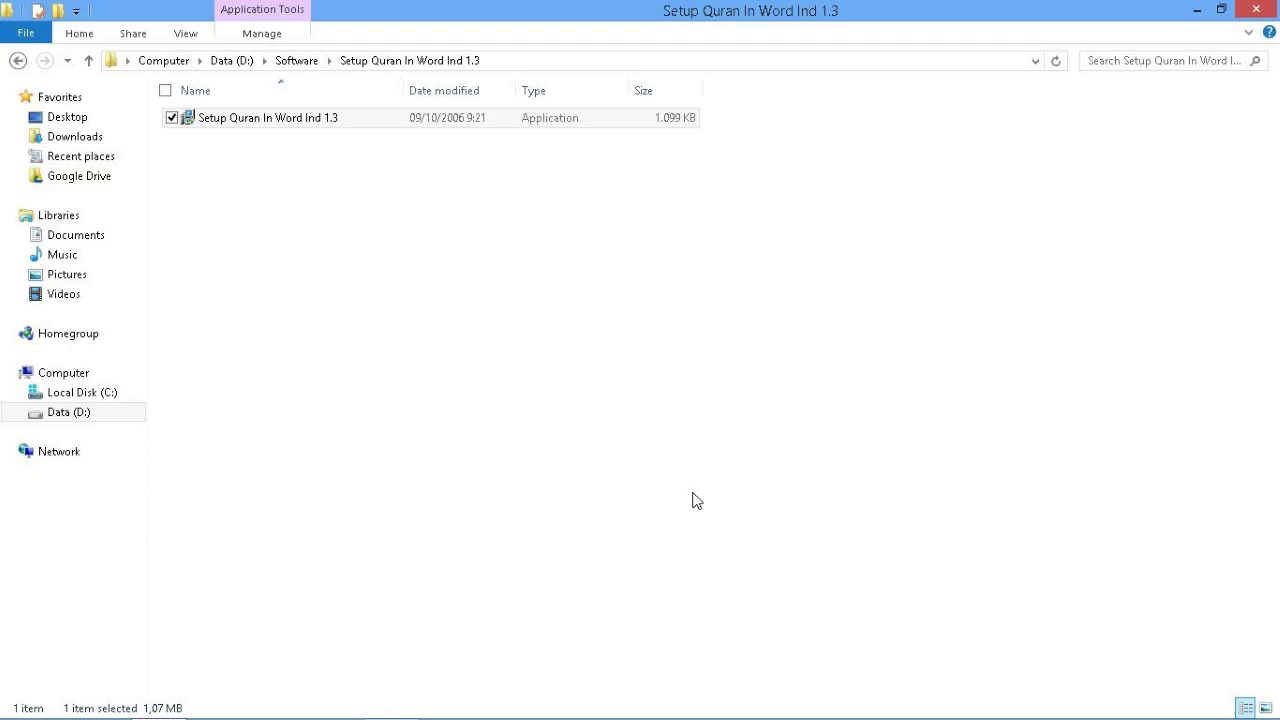
{"action": "left_click", "coordinate": [5, 715]}
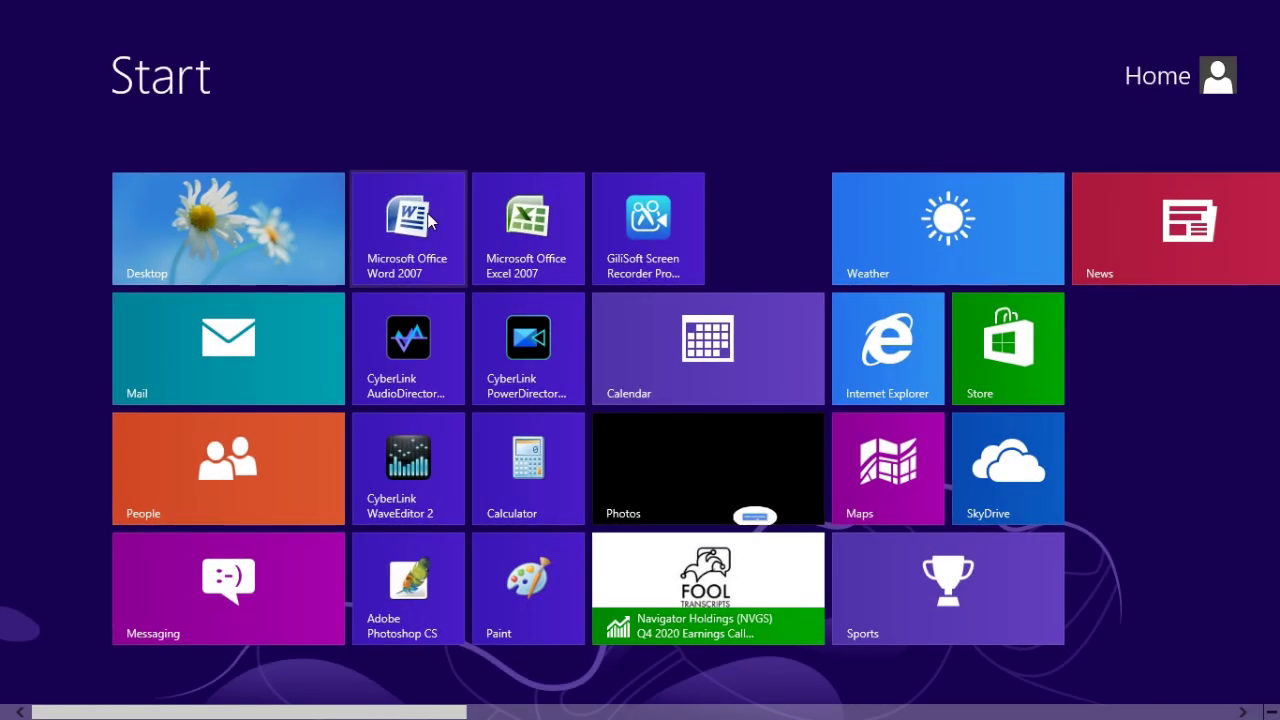
Launch Word 2007 with a blank document and choose Add-Ins > Al-Quran > Get Arabic
{"action": "left_click", "coordinate": [429, 220]}
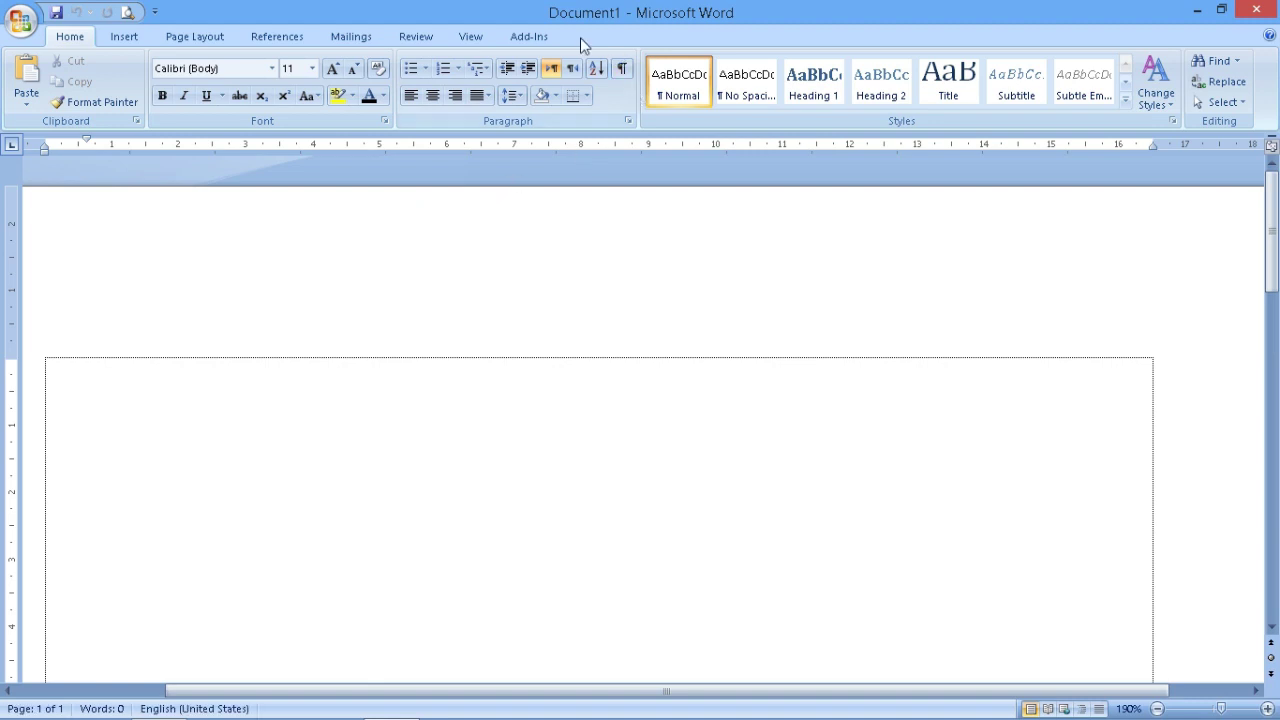
{"action": "left_click", "coordinate": [535, 37]}
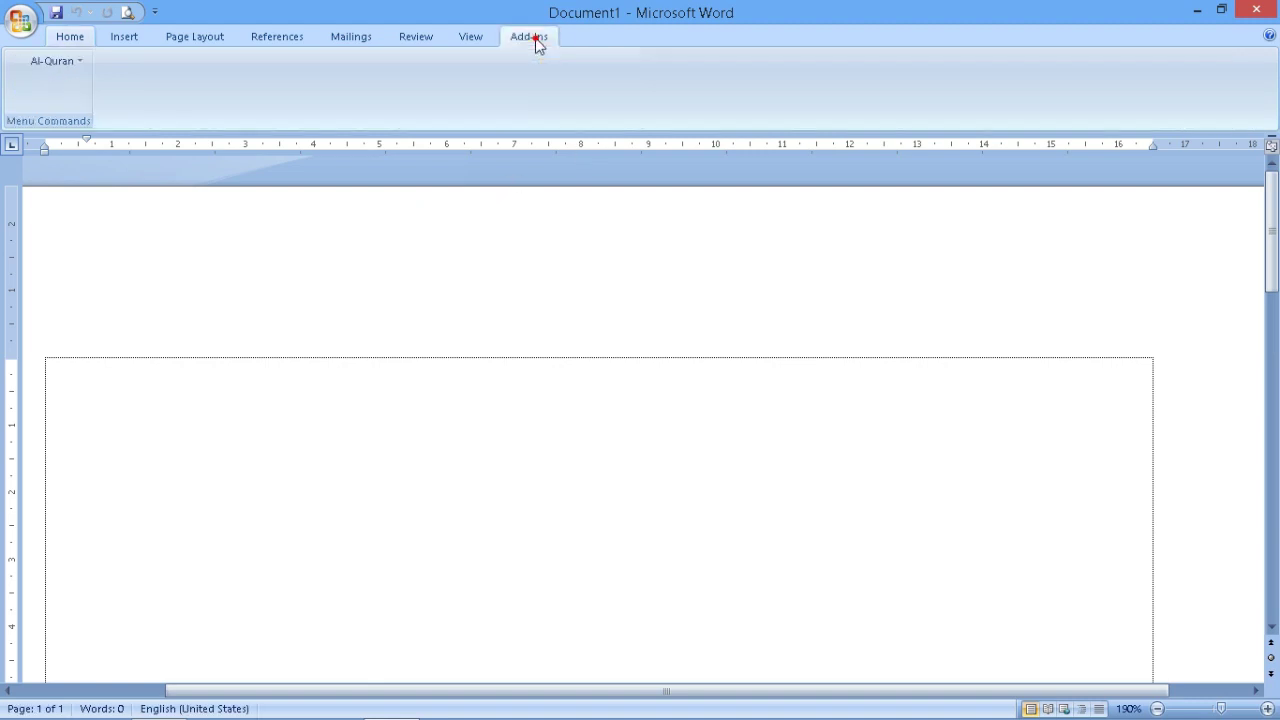
{"action": "left_click", "coordinate": [79, 62]}
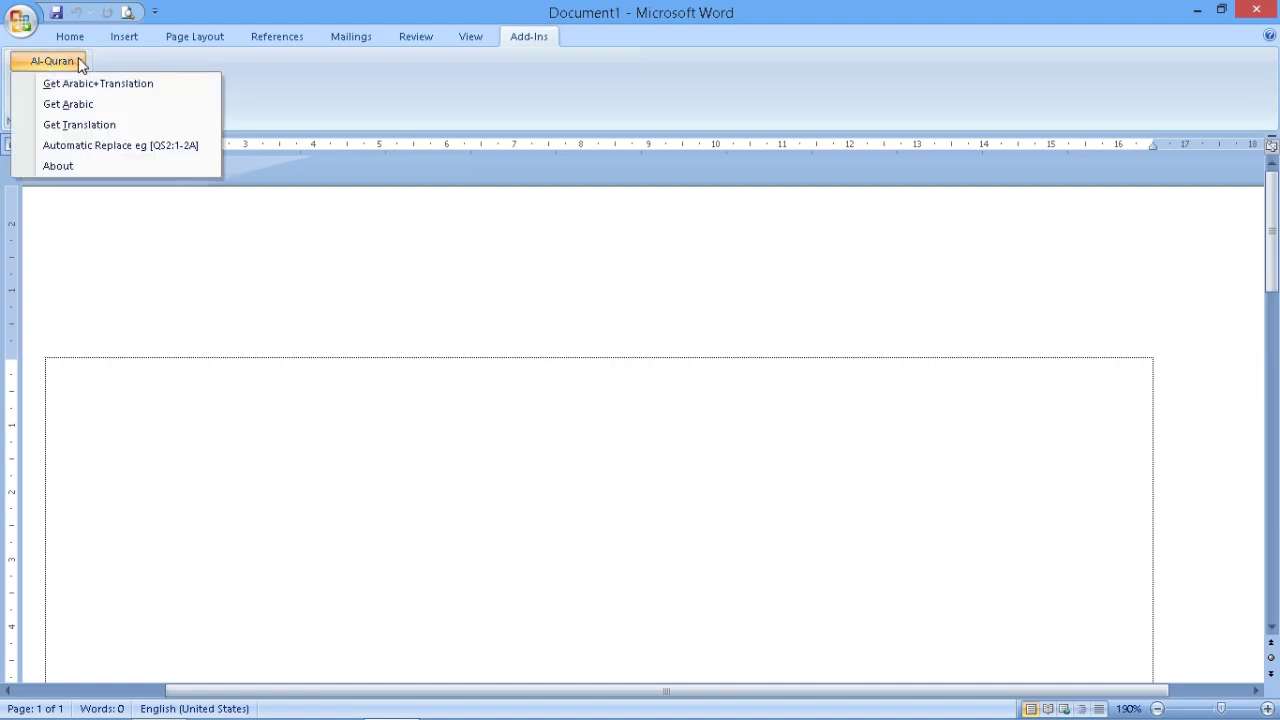
{"action": "left_click", "coordinate": [99, 108]}
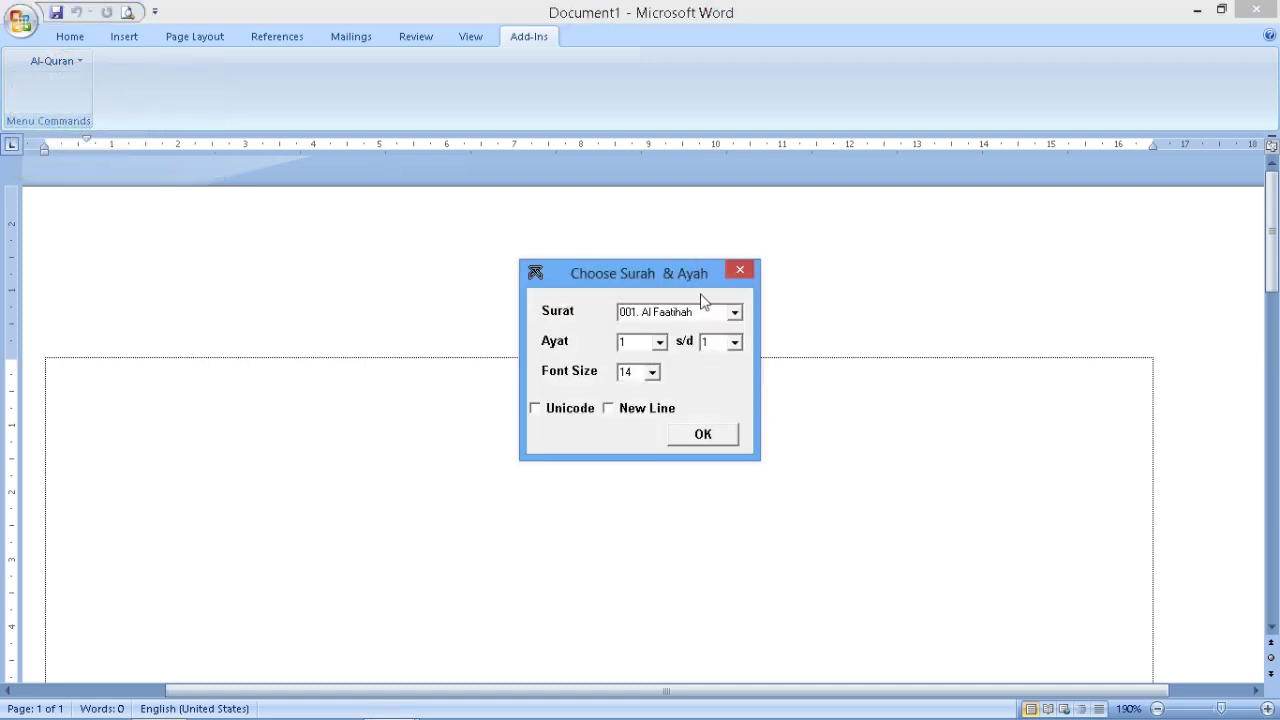
Choose surah Al Faatihah, verses 1 to 7, and insert the Arabic text
{"action": "left_click", "coordinate": [735, 312]}
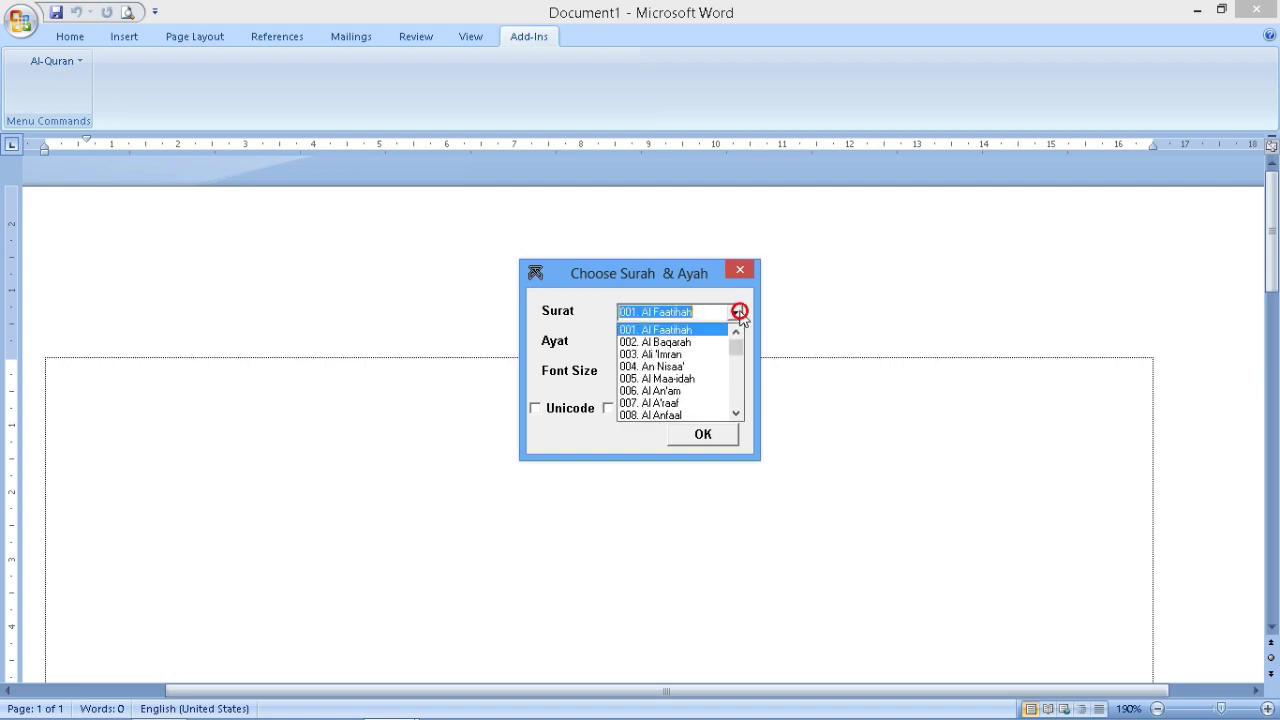
{"action": "mouse_move", "coordinate": [737, 345]}
{"action": "left_mouse_down"}
{"action": "mouse_move", "coordinate": [737, 398]}
{"action": "mouse_move", "coordinate": [731, 338]}
{"action": "left_mouse_up"}
{"action": "left_click", "coordinate": [676, 331]}
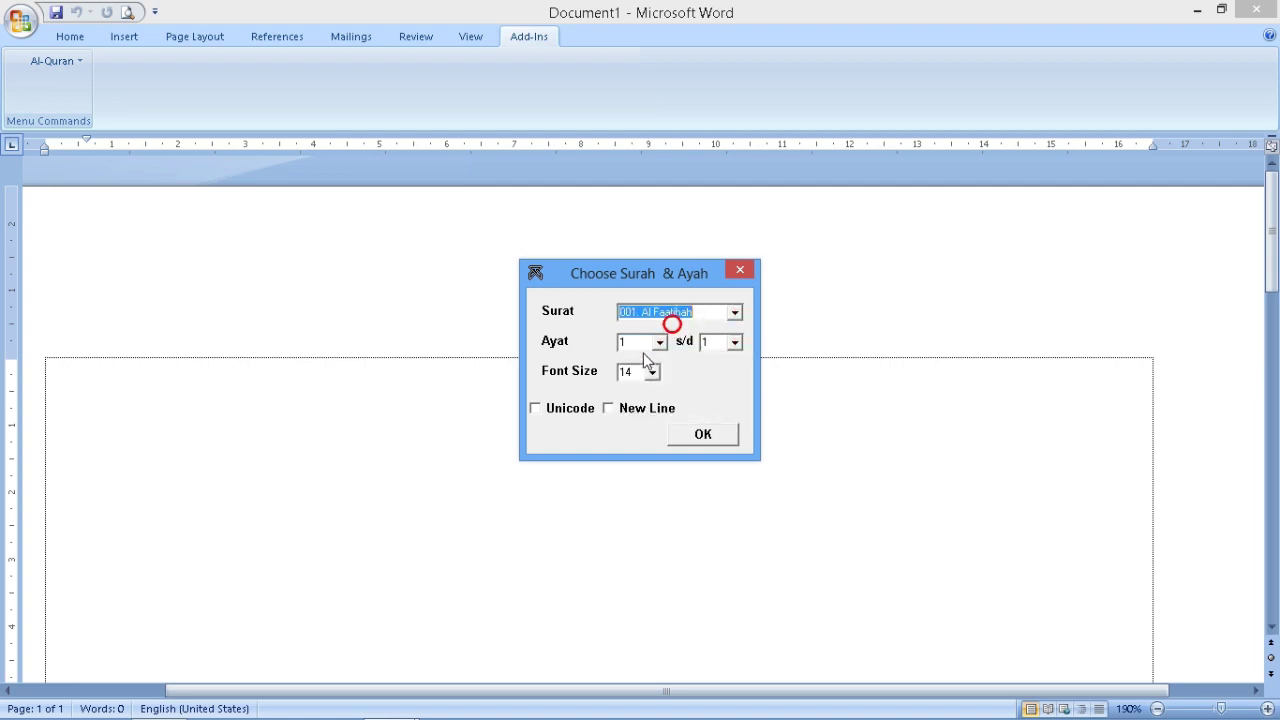
{"action": "left_click", "coordinate": [662, 343]}
{"action": "left_click", "coordinate": [664, 342]}
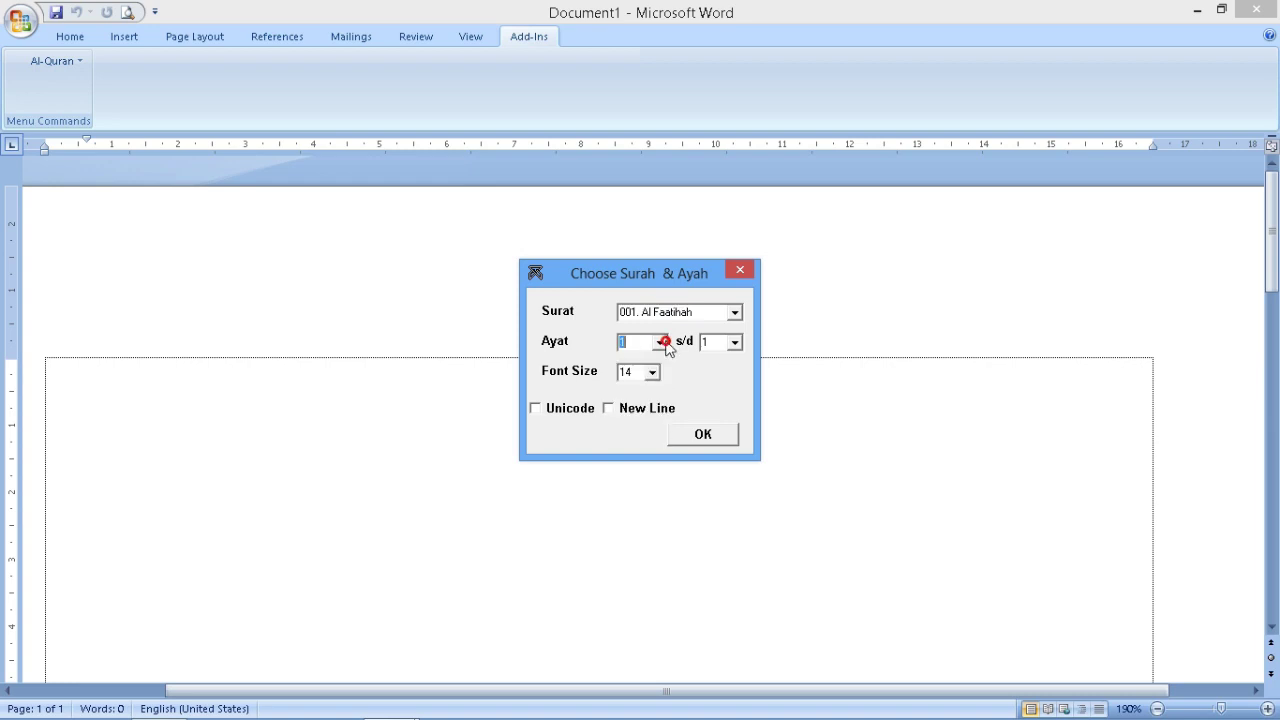
{"action": "left_click", "coordinate": [735, 343]}
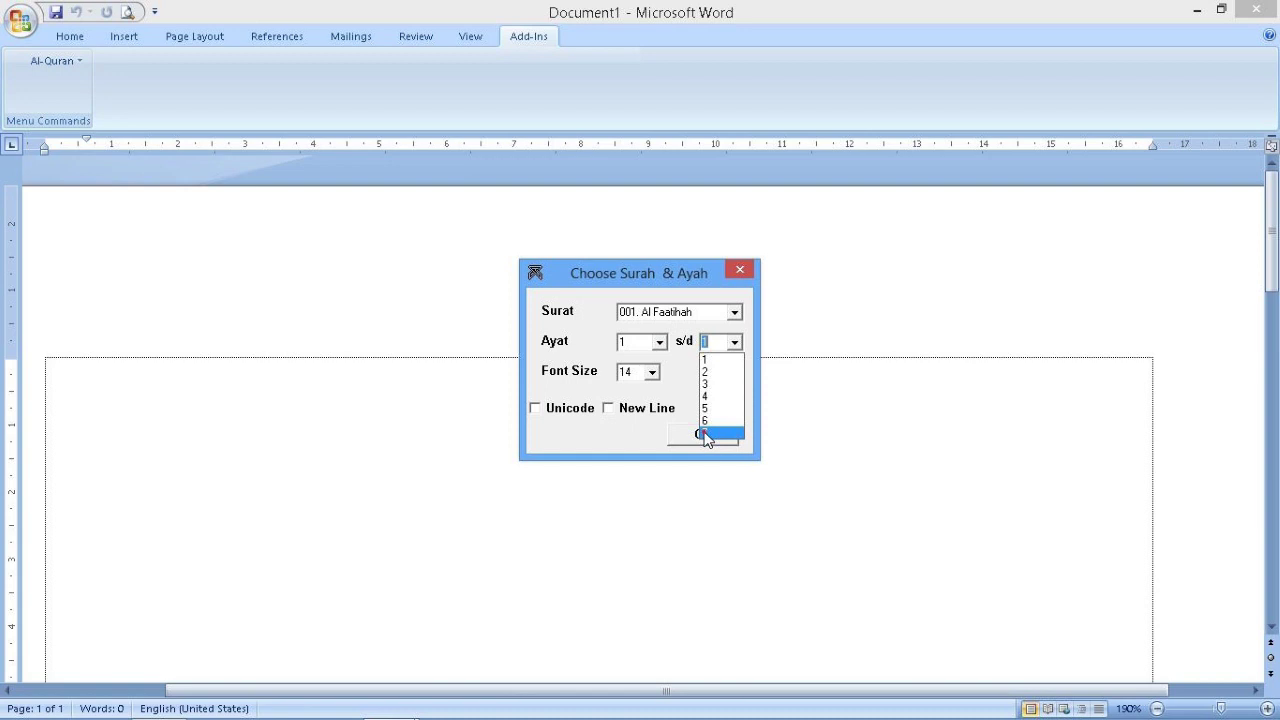
{"action": "left_click", "coordinate": [705, 434]}
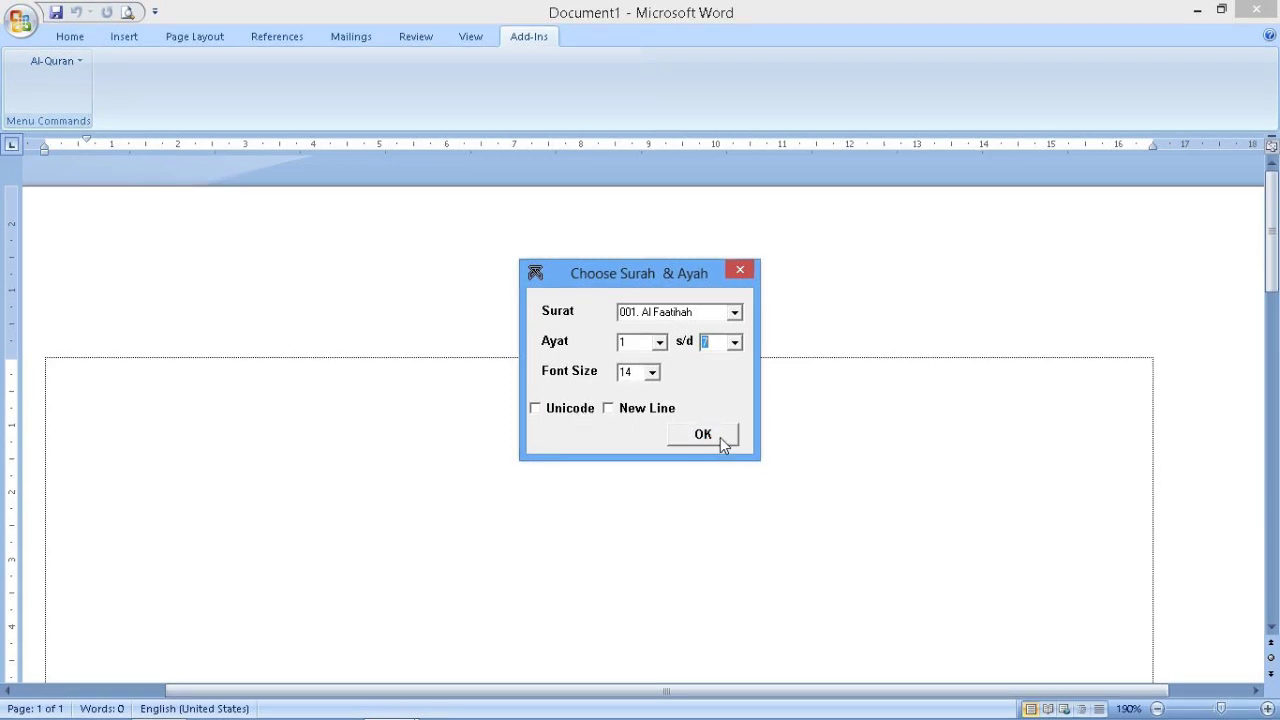
{"action": "left_click", "coordinate": [720, 437]}
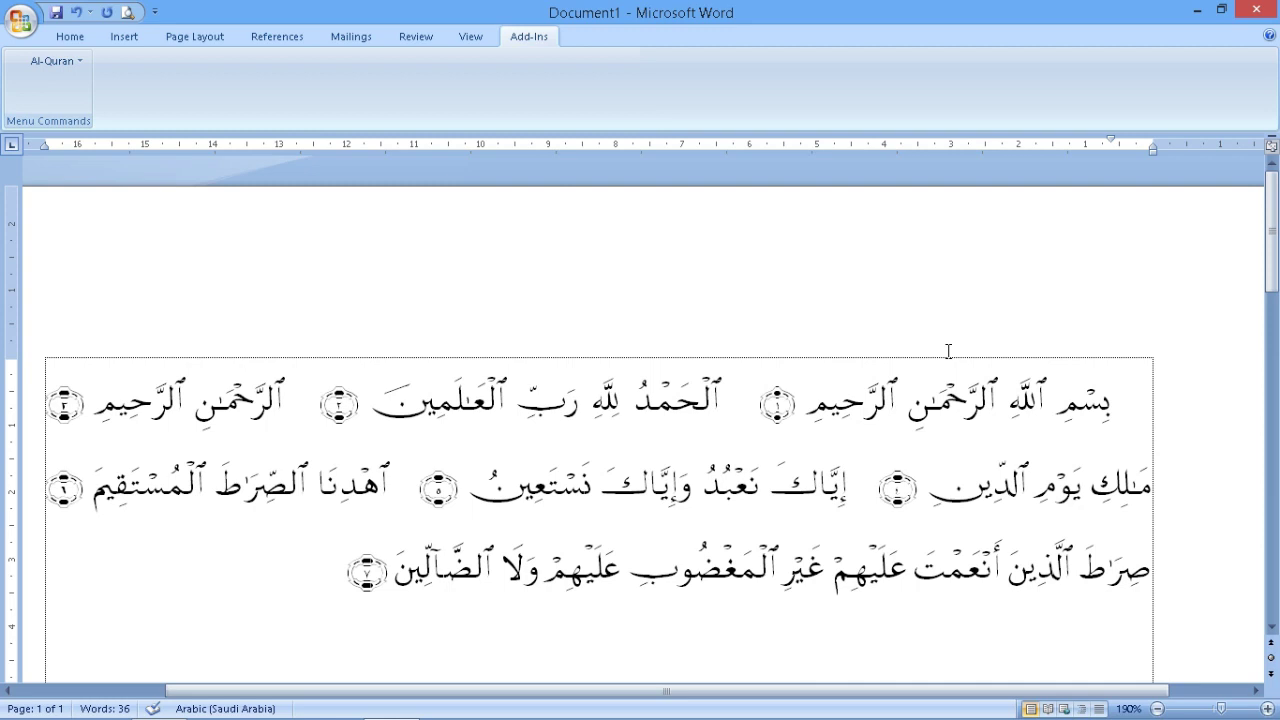
Select the Arabic verses, try Times New Roman, Arial and BlackJack, then apply Alhambra
{"action": "left_click_drag", "start_coordinate": [1134, 396], "coordinate": [386, 605]}
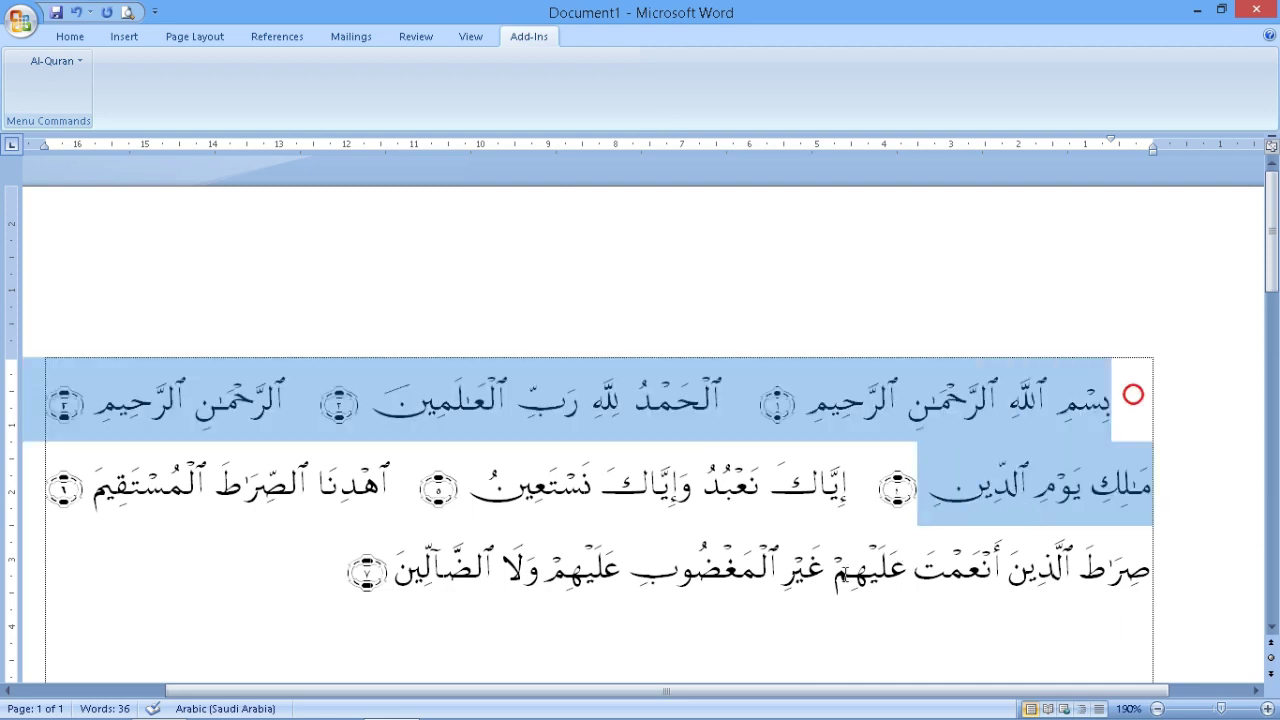
{"action": "left_click", "coordinate": [70, 37]}
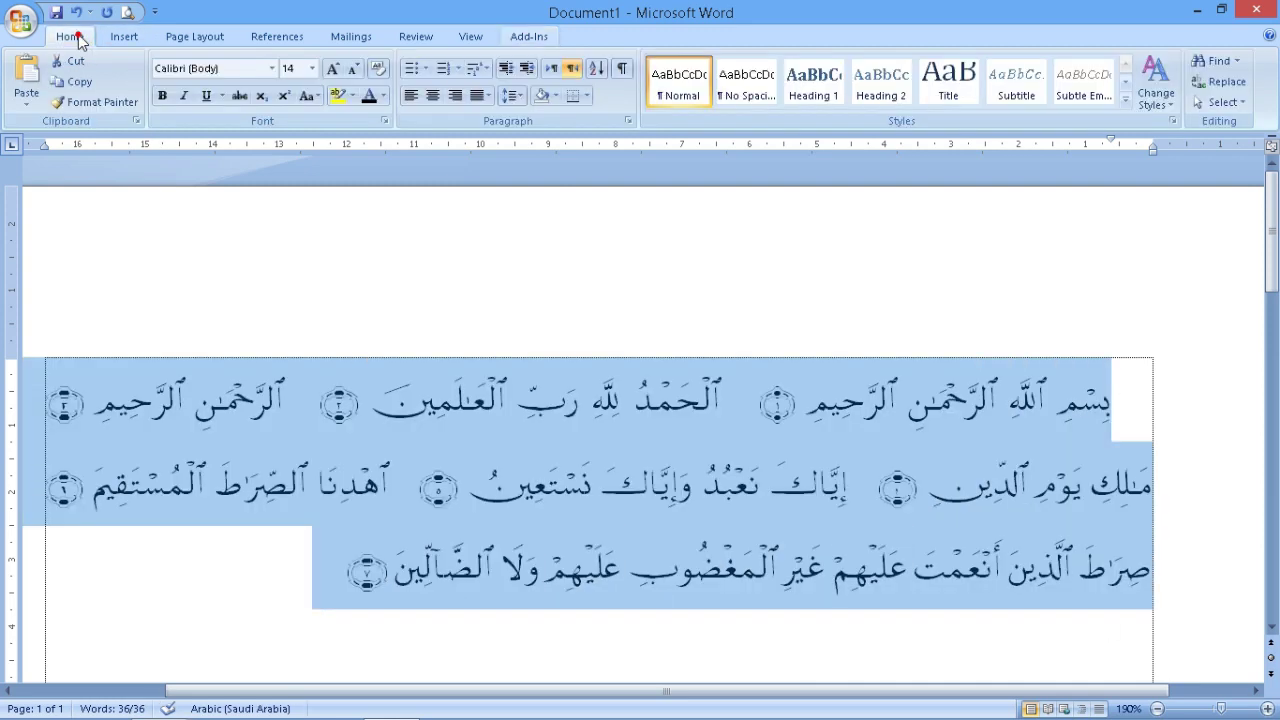
{"action": "left_click", "coordinate": [272, 69]}
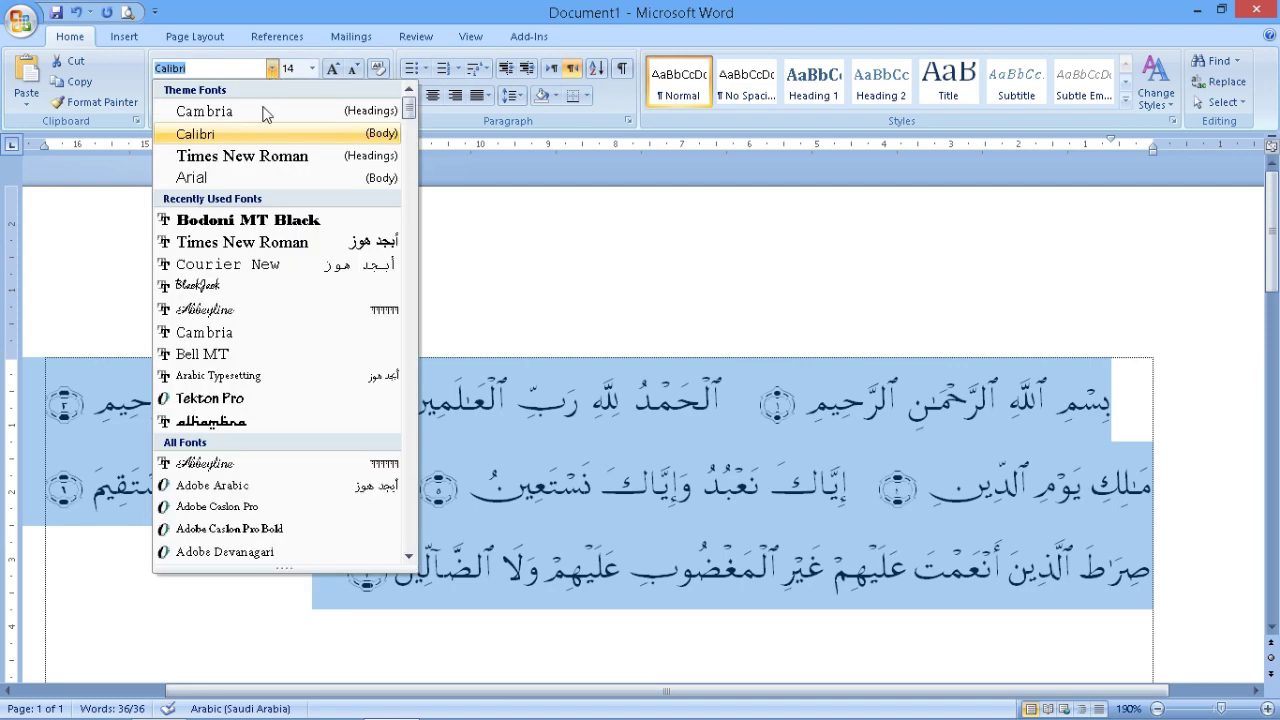
{"action": "left_click", "coordinate": [242, 156]}
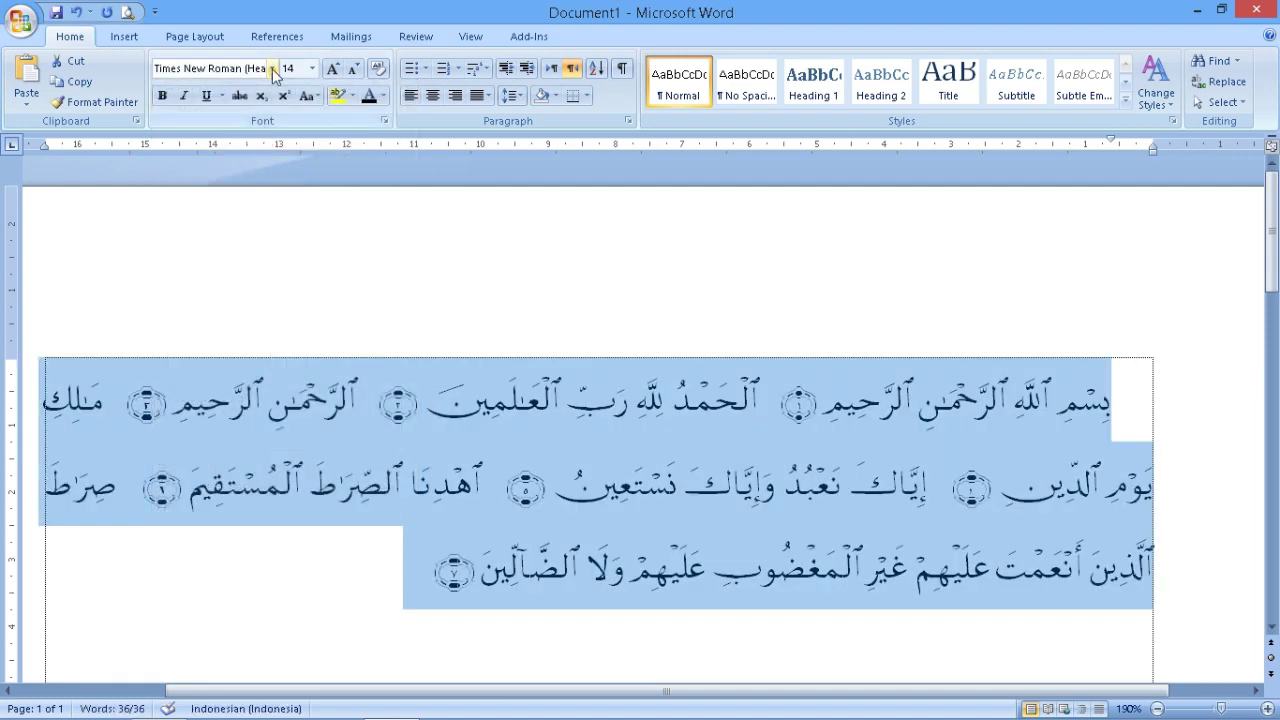
{"action": "left_click", "coordinate": [272, 69]}
{"action": "left_click", "coordinate": [244, 178]}
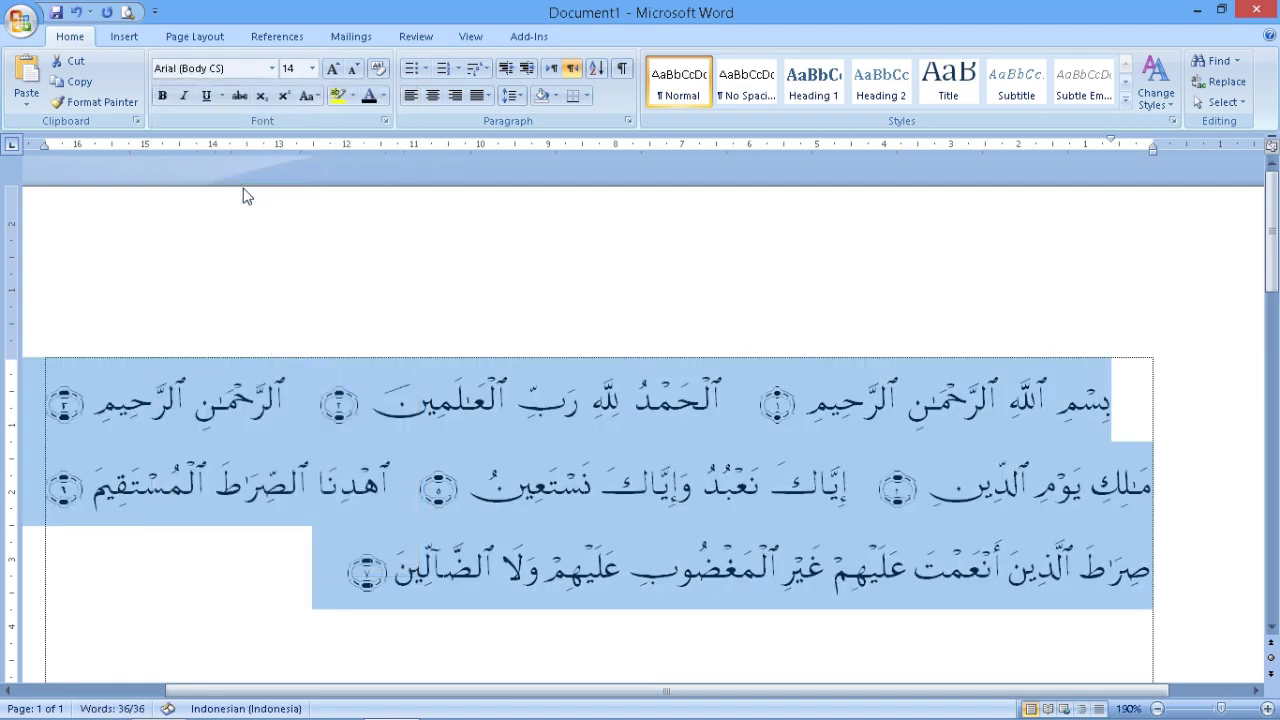
{"action": "left_click", "coordinate": [272, 69]}
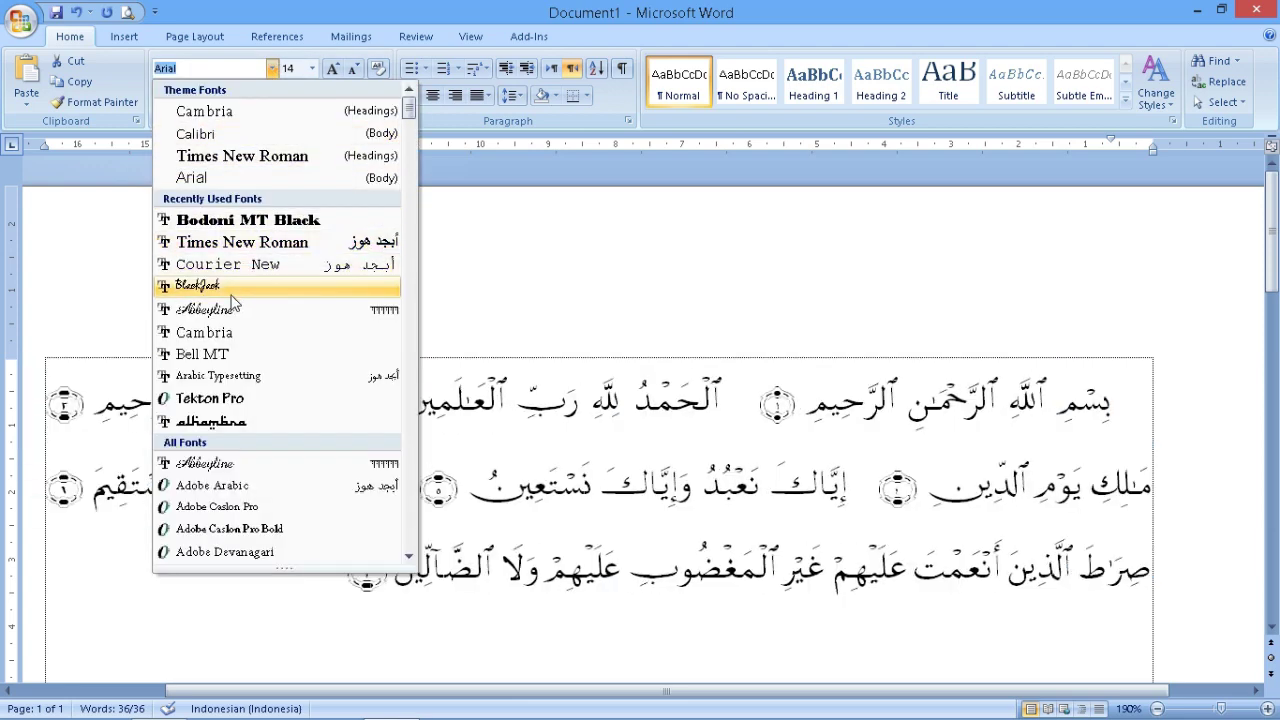
{"action": "left_click", "coordinate": [228, 288]}
{"action": "left_click", "coordinate": [272, 69]}
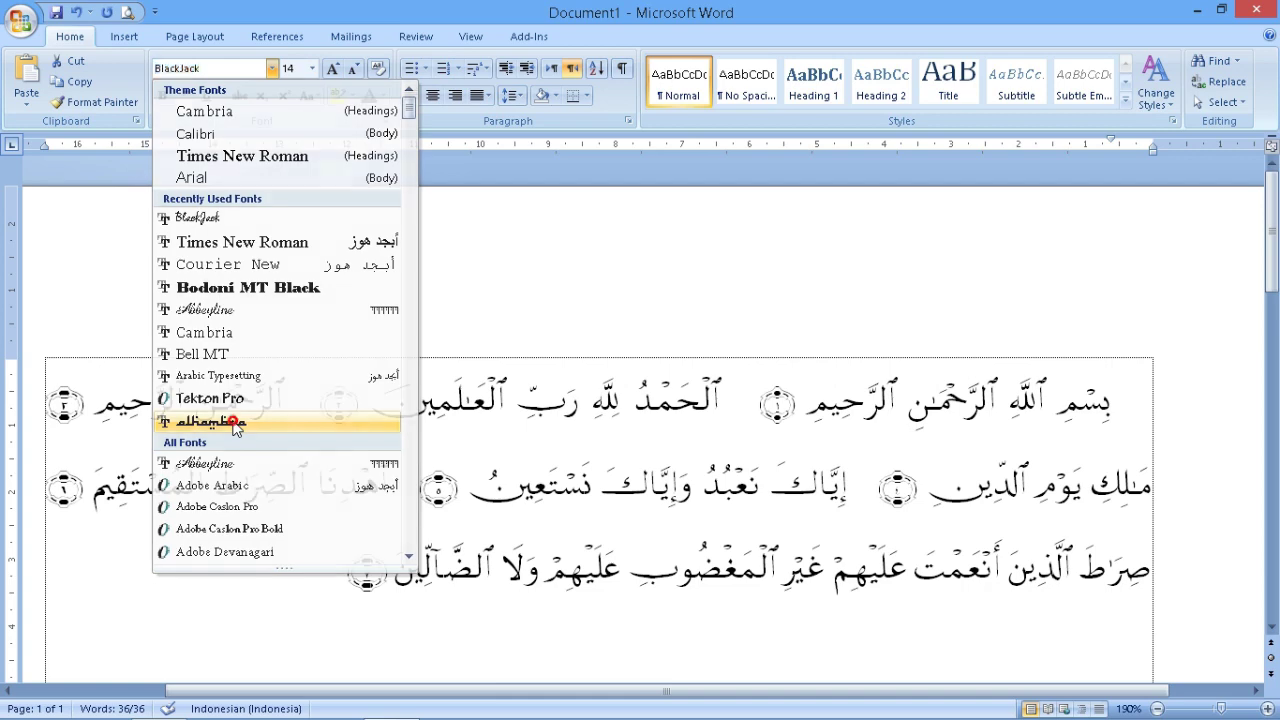
{"action": "left_click", "coordinate": [230, 422]}
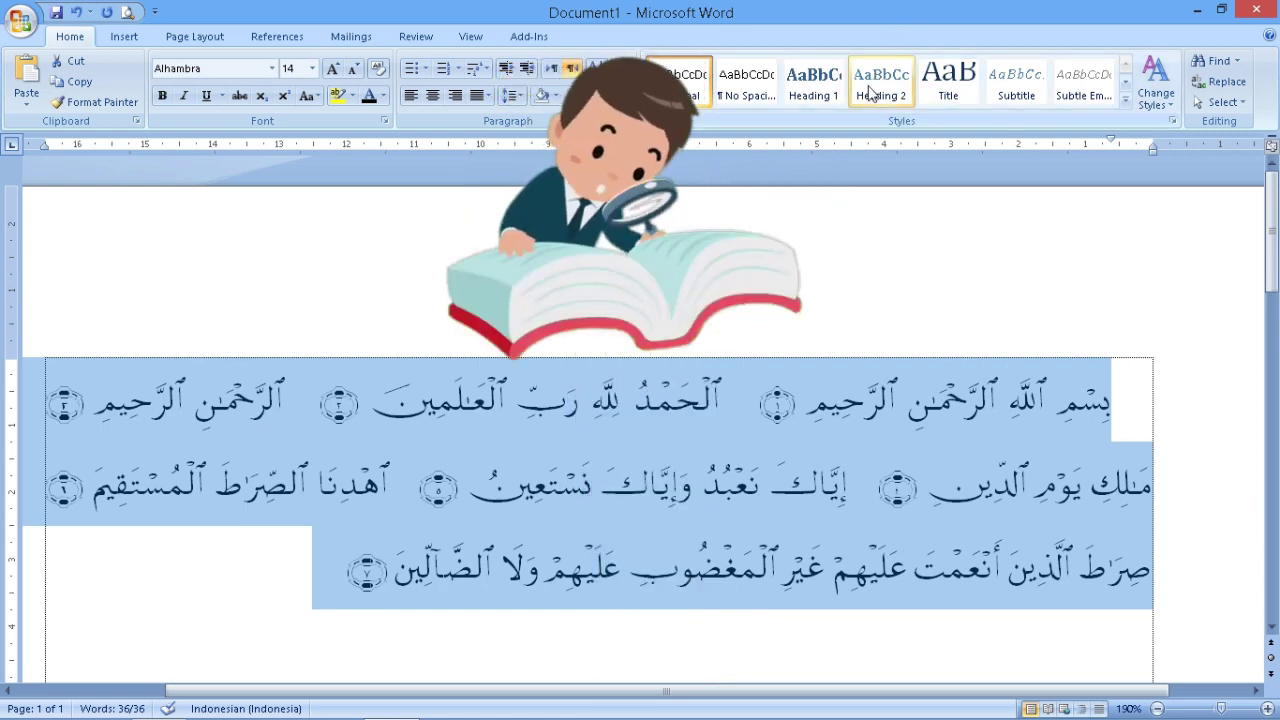
{"action": "left_click", "coordinate": [868, 400]}
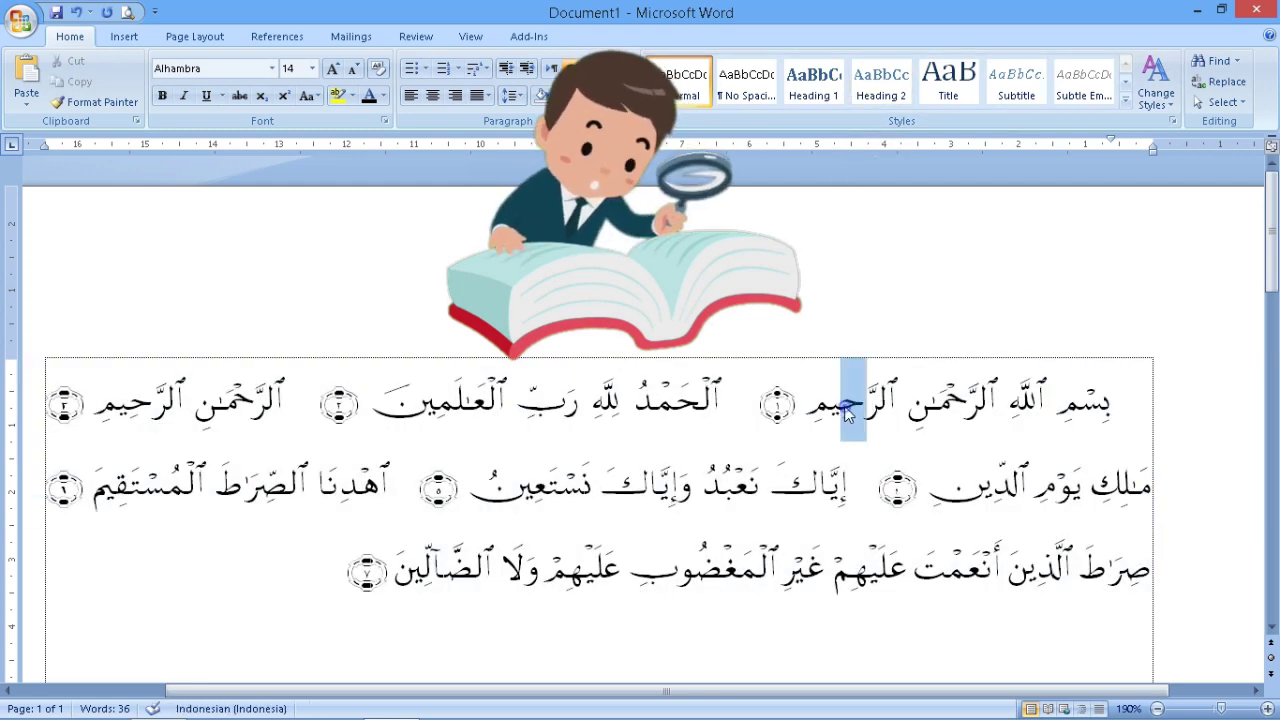
{"action": "left_click_drag", "start_coordinate": [868, 410], "coordinate": [845, 413]}
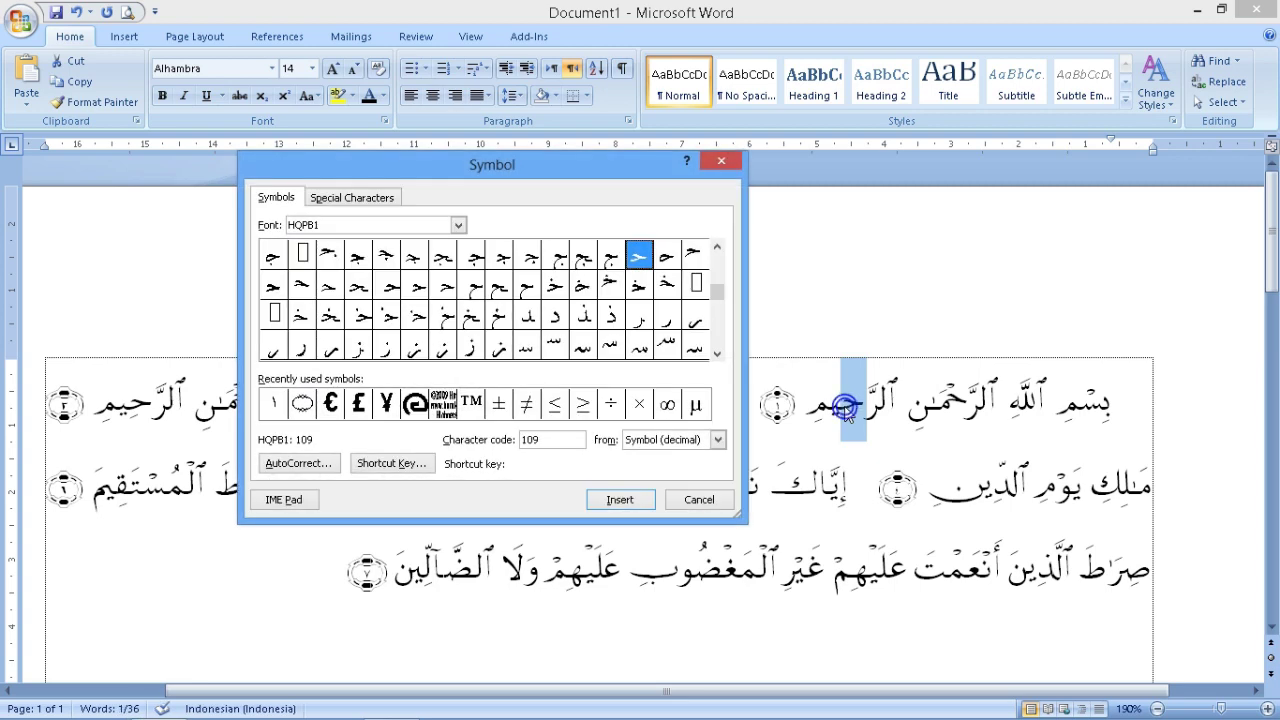
{"action": "left_click", "coordinate": [699, 499]}
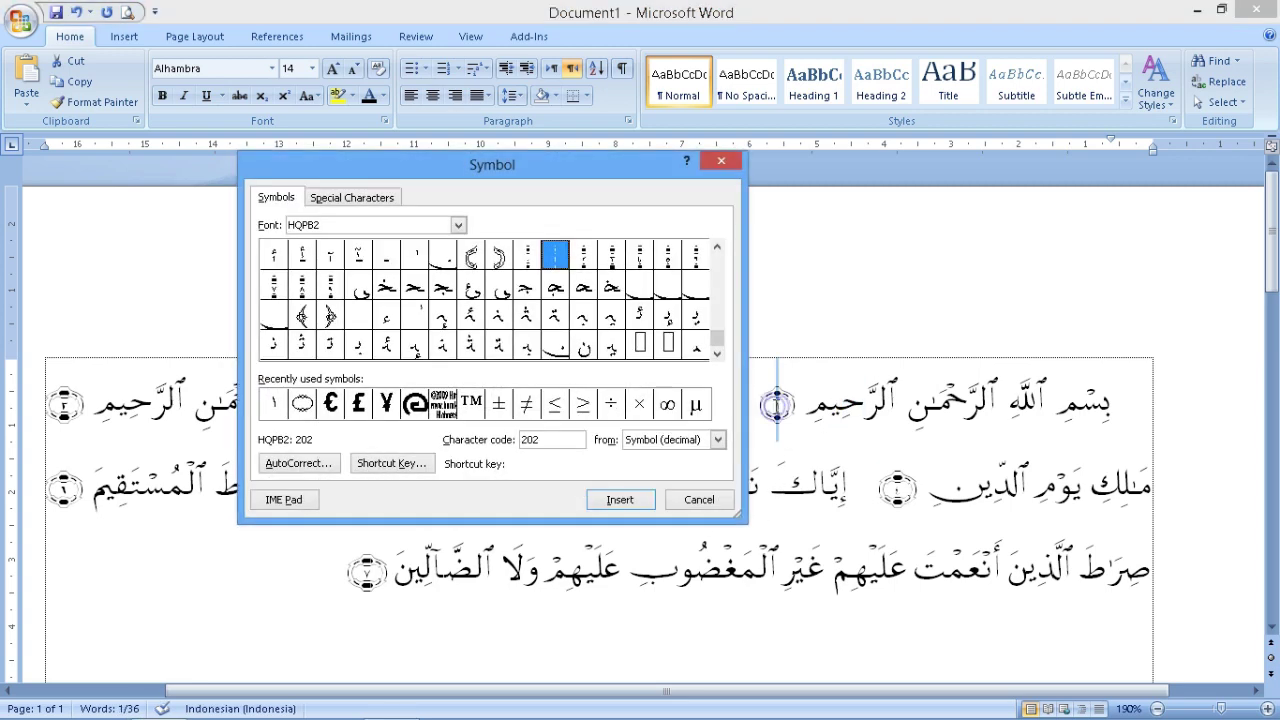
{"action": "left_click", "coordinate": [724, 500]}
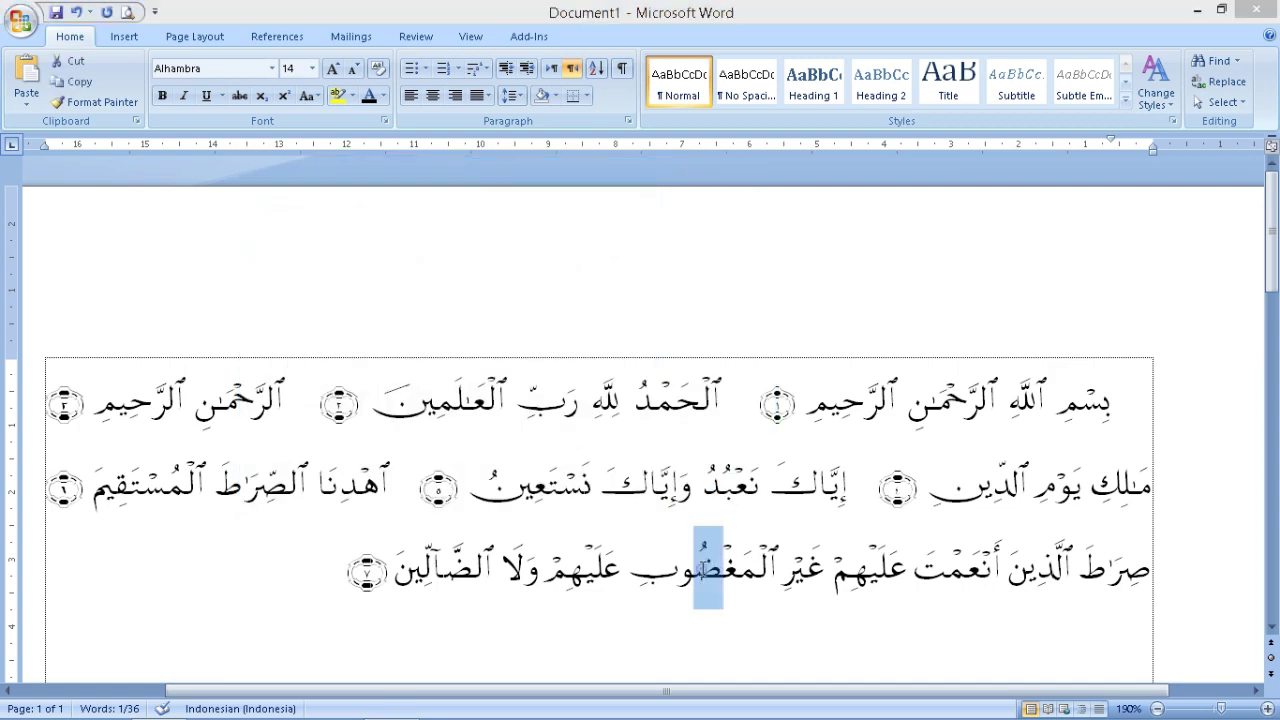
{"action": "left_click_drag", "start_coordinate": [714, 568], "coordinate": [700, 568]}
{"action": "left_click", "coordinate": [708, 567]}
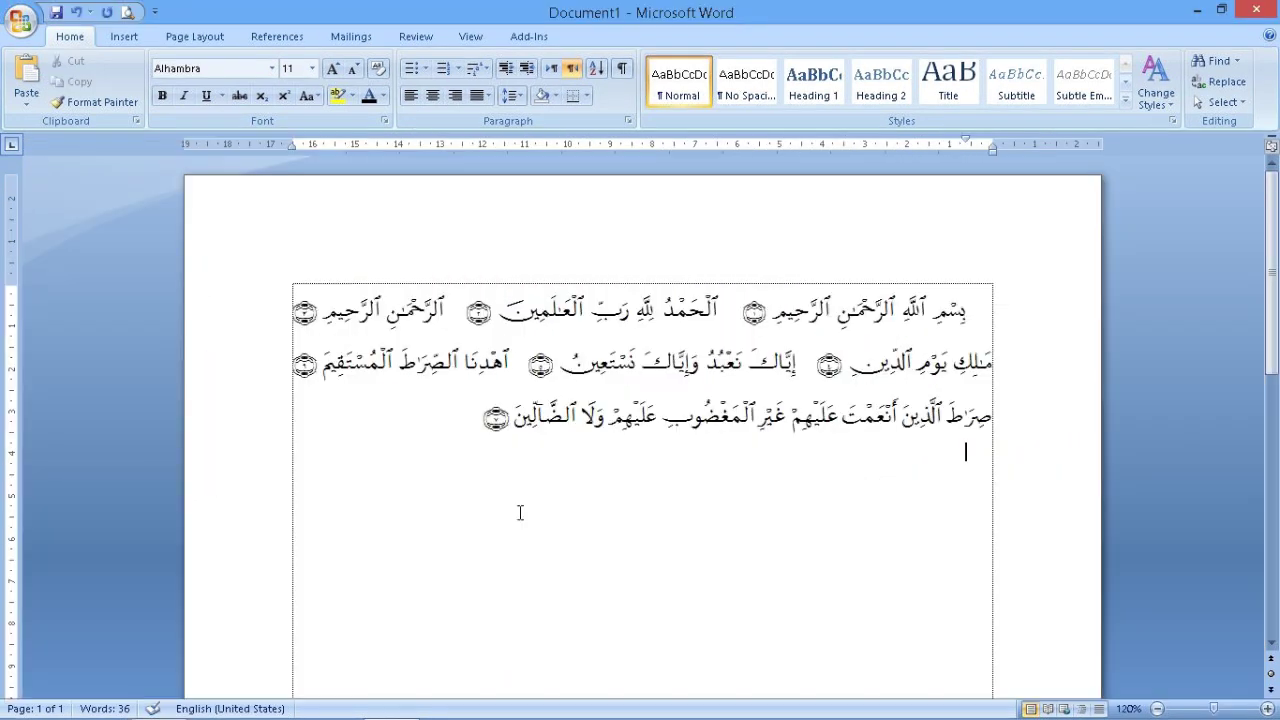
Through Al-Quran > Get Arabic, insert verses 1 to 7 with the Unicode option ticked
{"action": "left_click", "coordinate": [529, 36]}
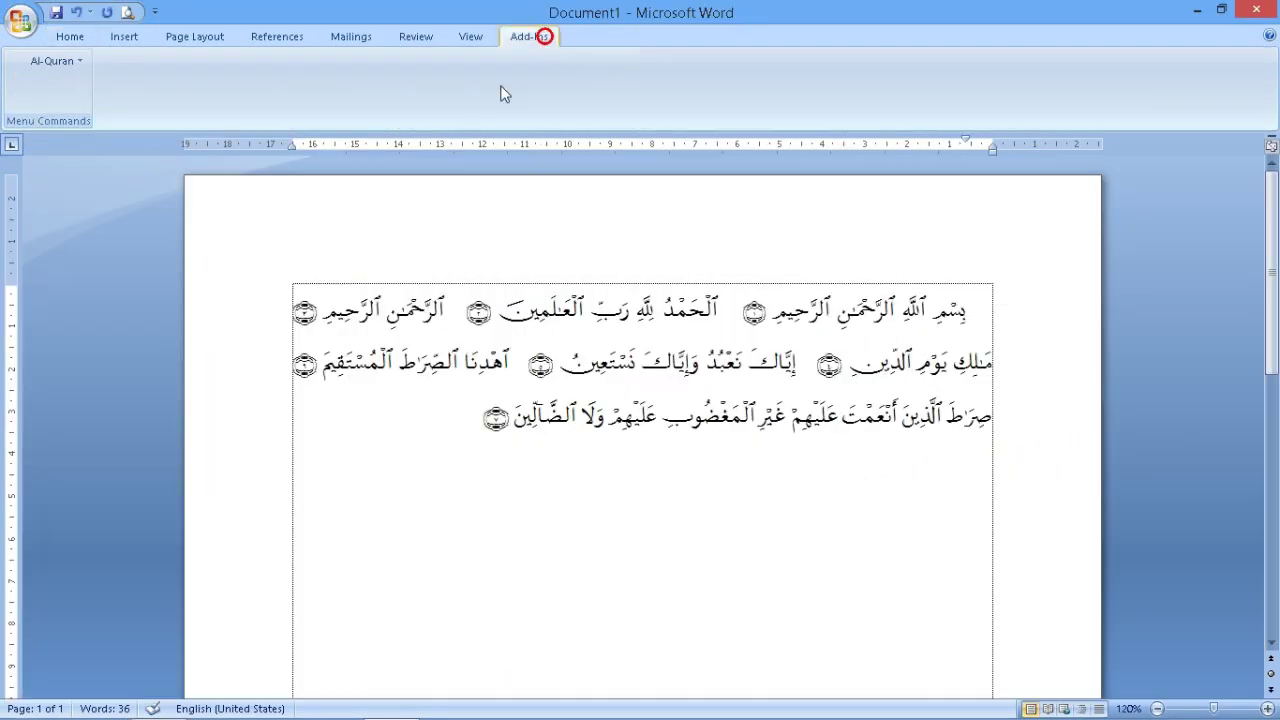
{"action": "left_click", "coordinate": [67, 62]}
{"action": "left_click", "coordinate": [67, 105]}
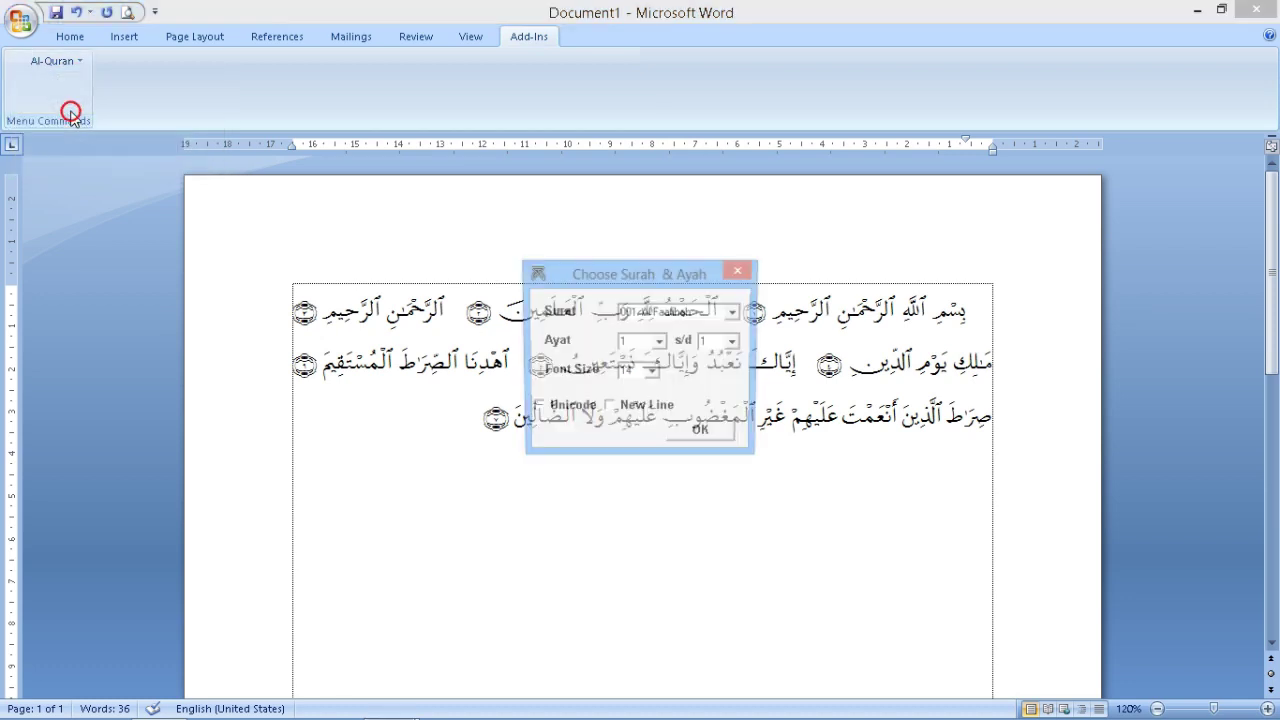
{"action": "left_click", "coordinate": [734, 342]}
{"action": "left_click", "coordinate": [704, 432]}
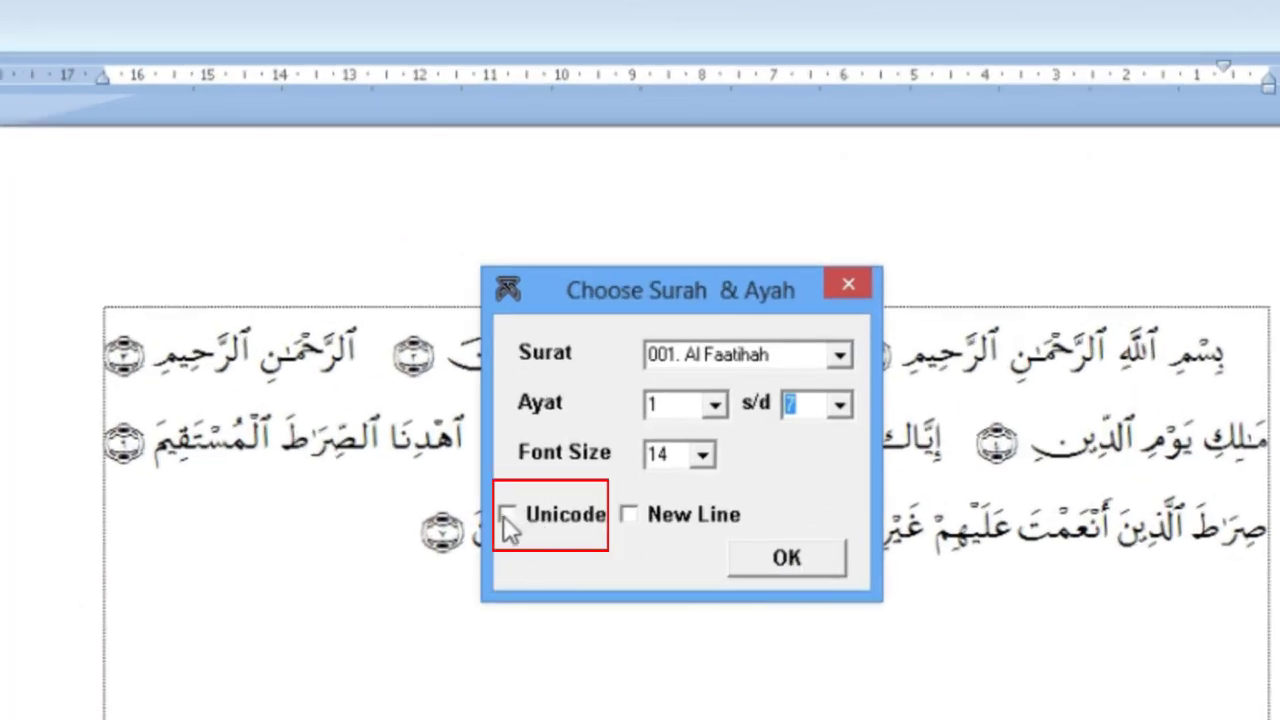
{"action": "left_click", "coordinate": [505, 516]}
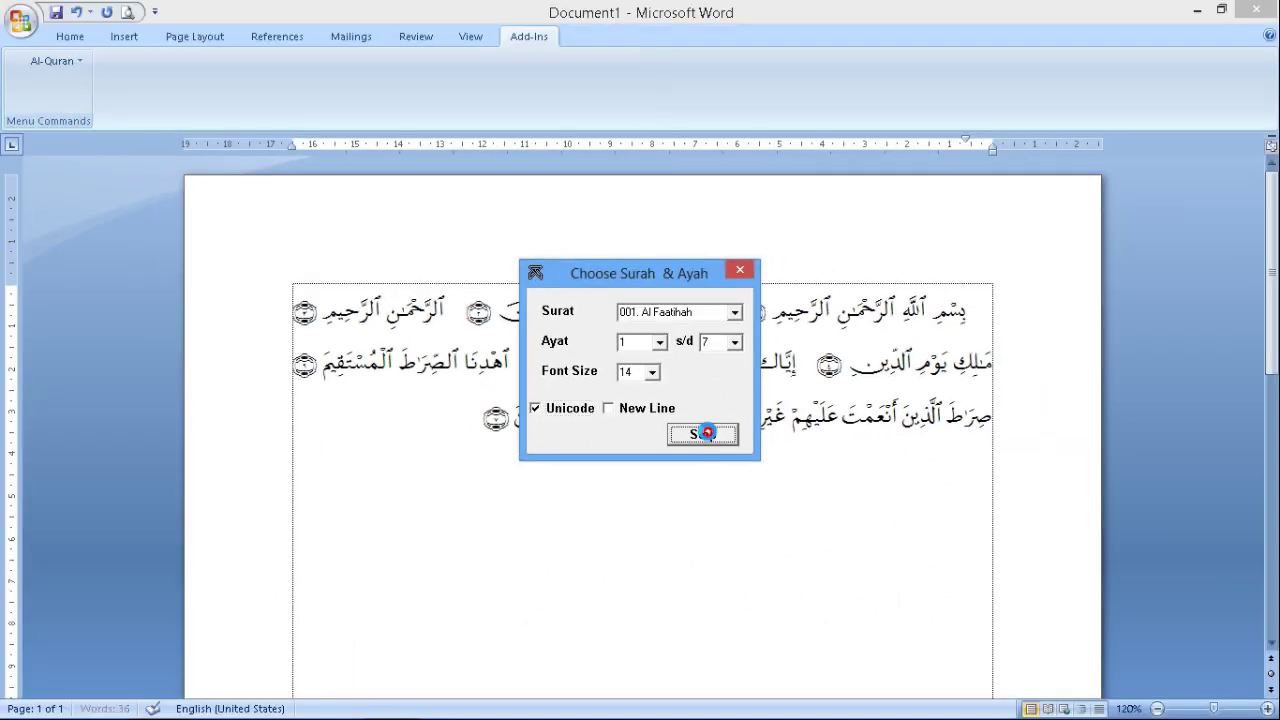
{"action": "left_click", "coordinate": [795, 553]}
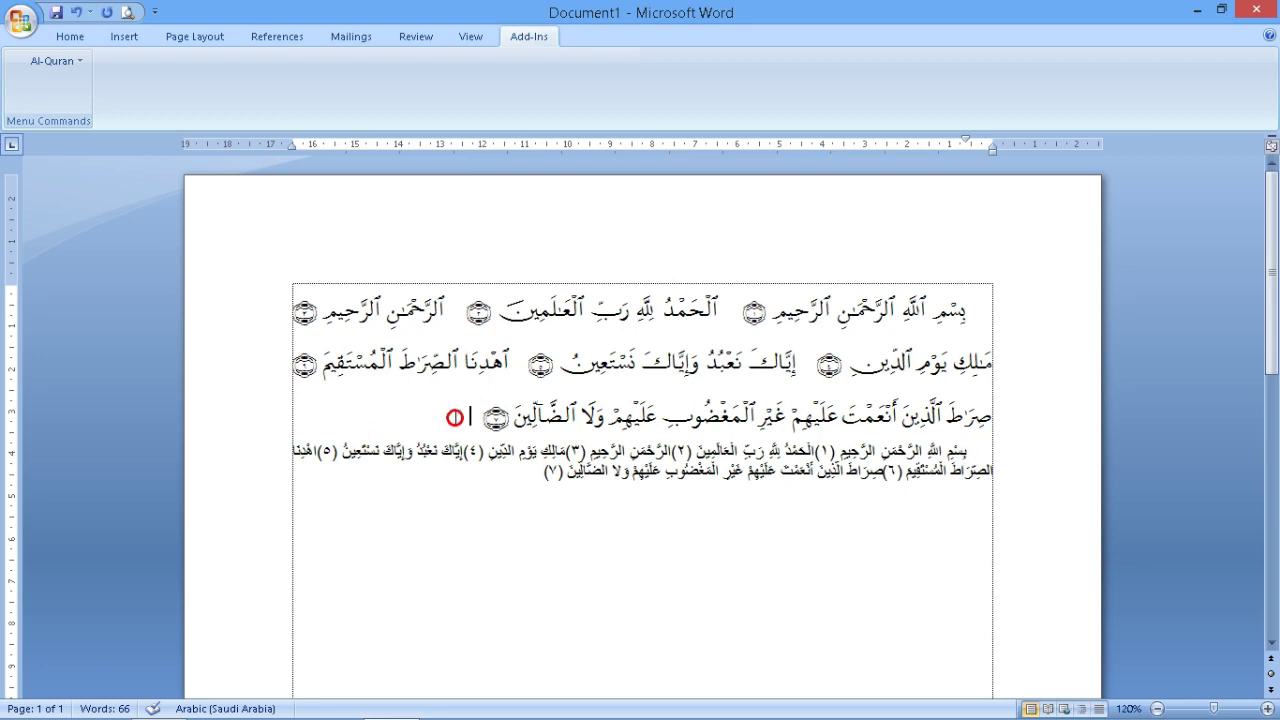
Set the Unicode verses to 20 pt Arabic Typesetting
{"action": "left_click", "coordinate": [70, 36]}
{"action": "left_click", "coordinate": [312, 68]}
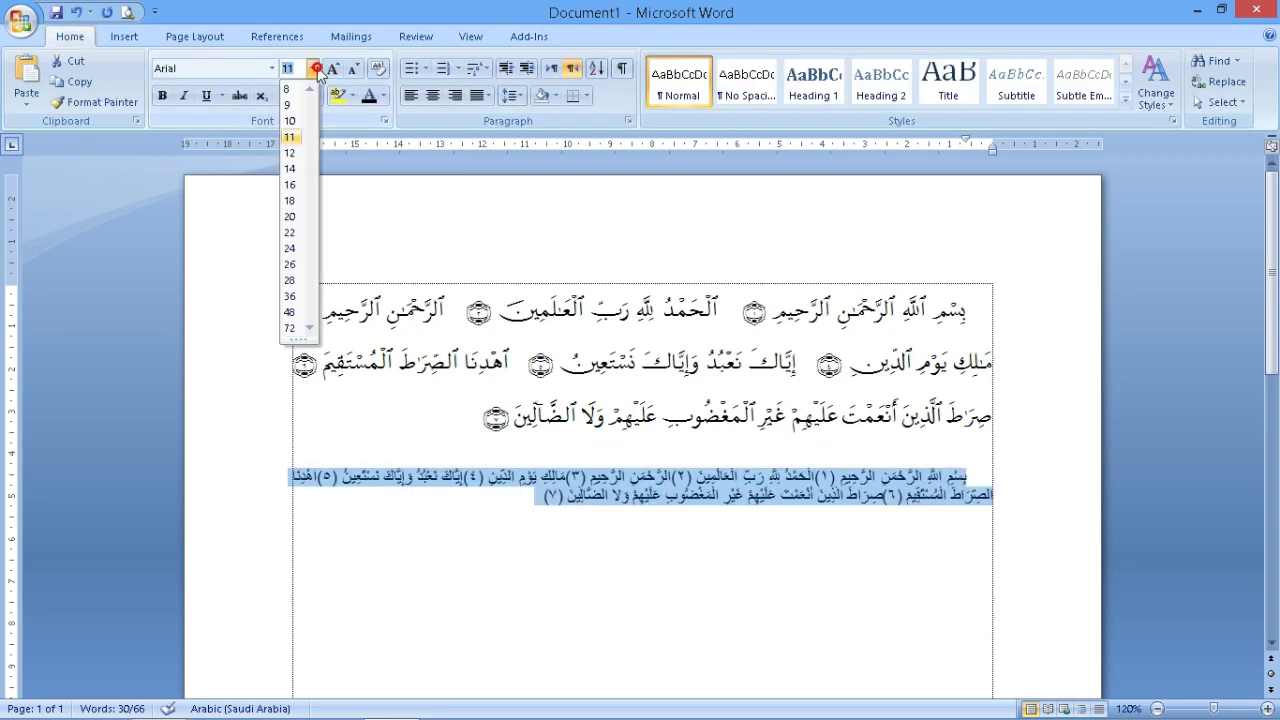
{"action": "left_click", "coordinate": [290, 216]}
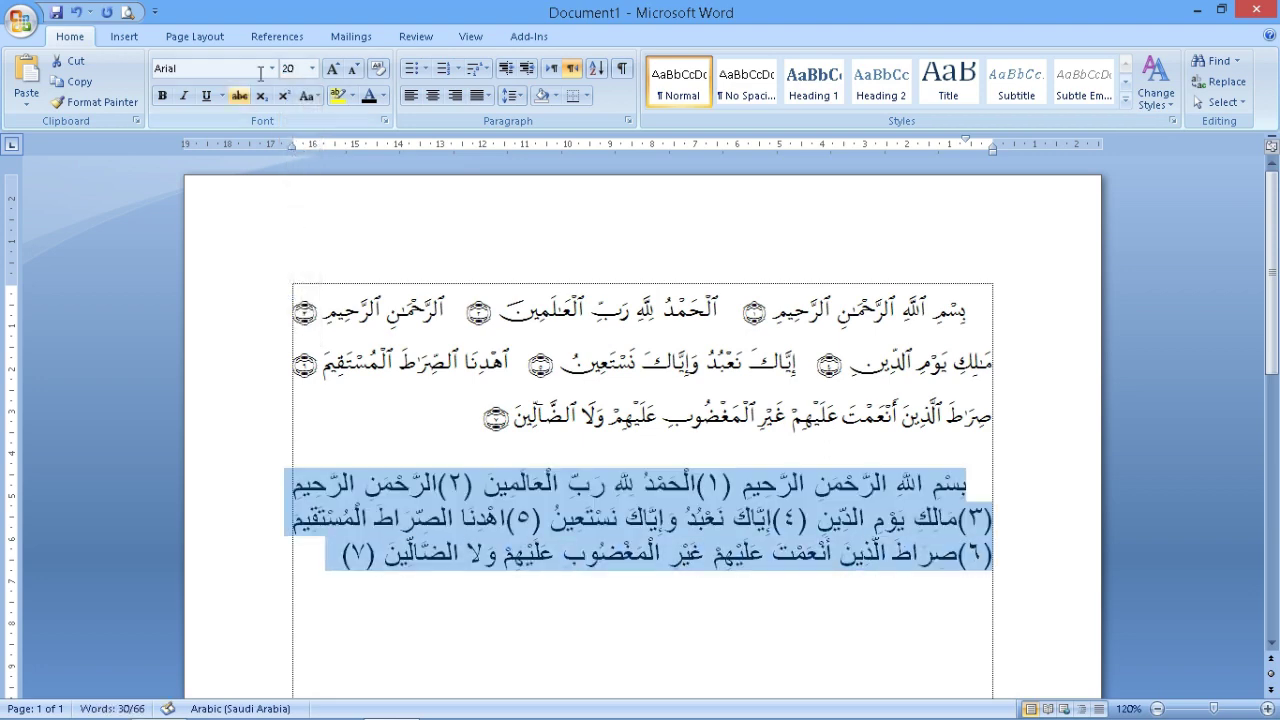
{"action": "left_click", "coordinate": [271, 68]}
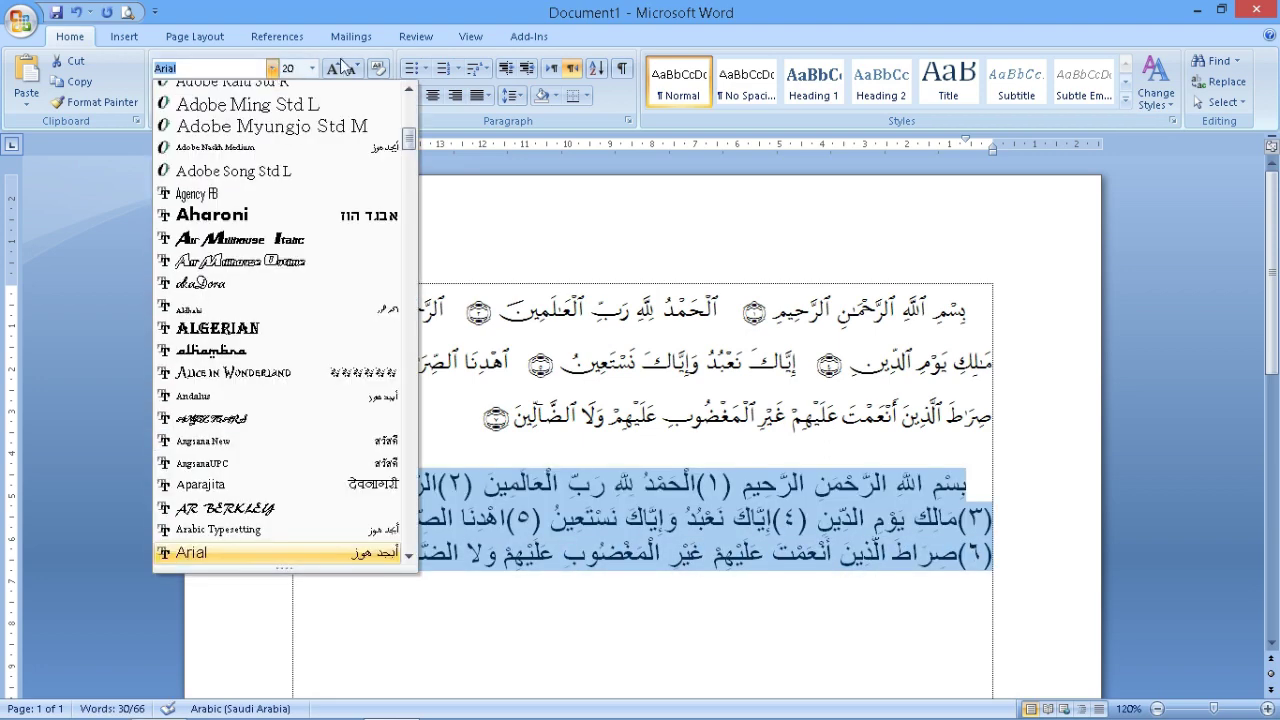
{"action": "left_click", "coordinate": [255, 529]}
Enlarge the Unicode verses to 28 pt and apply the Aldhabi font
{"action": "left_click", "coordinate": [312, 68]}
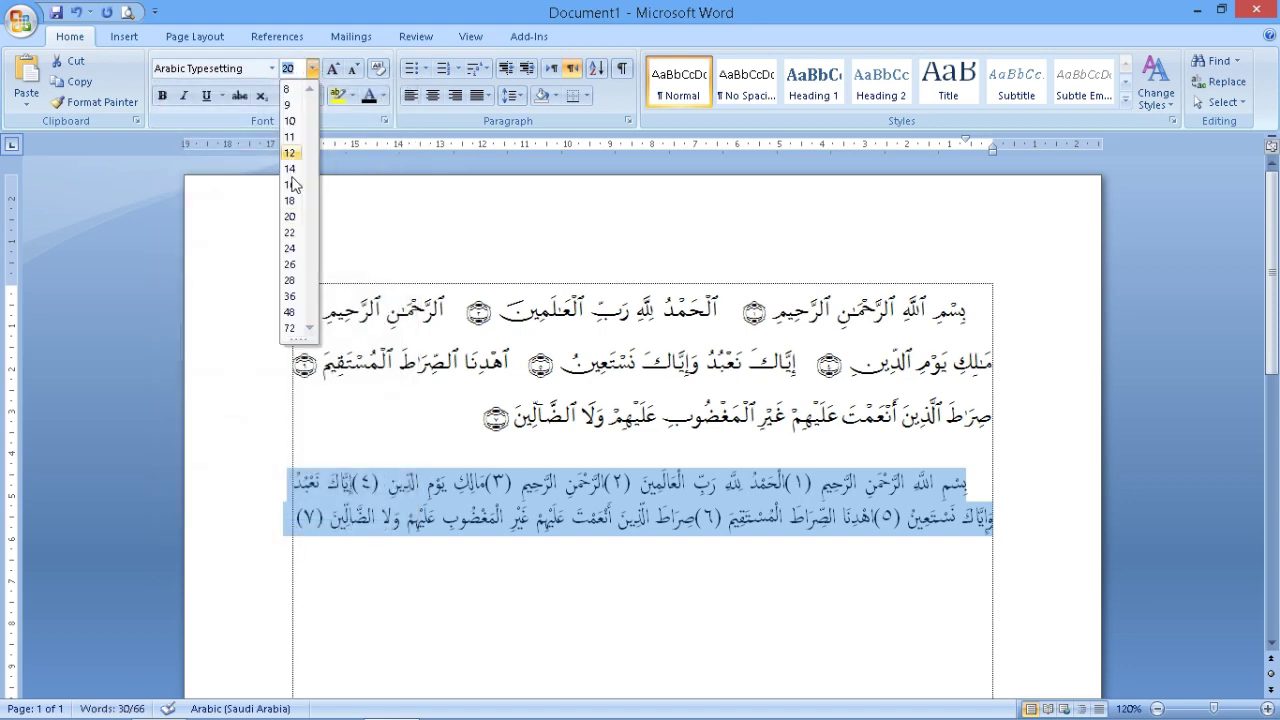
{"action": "left_click", "coordinate": [288, 280]}
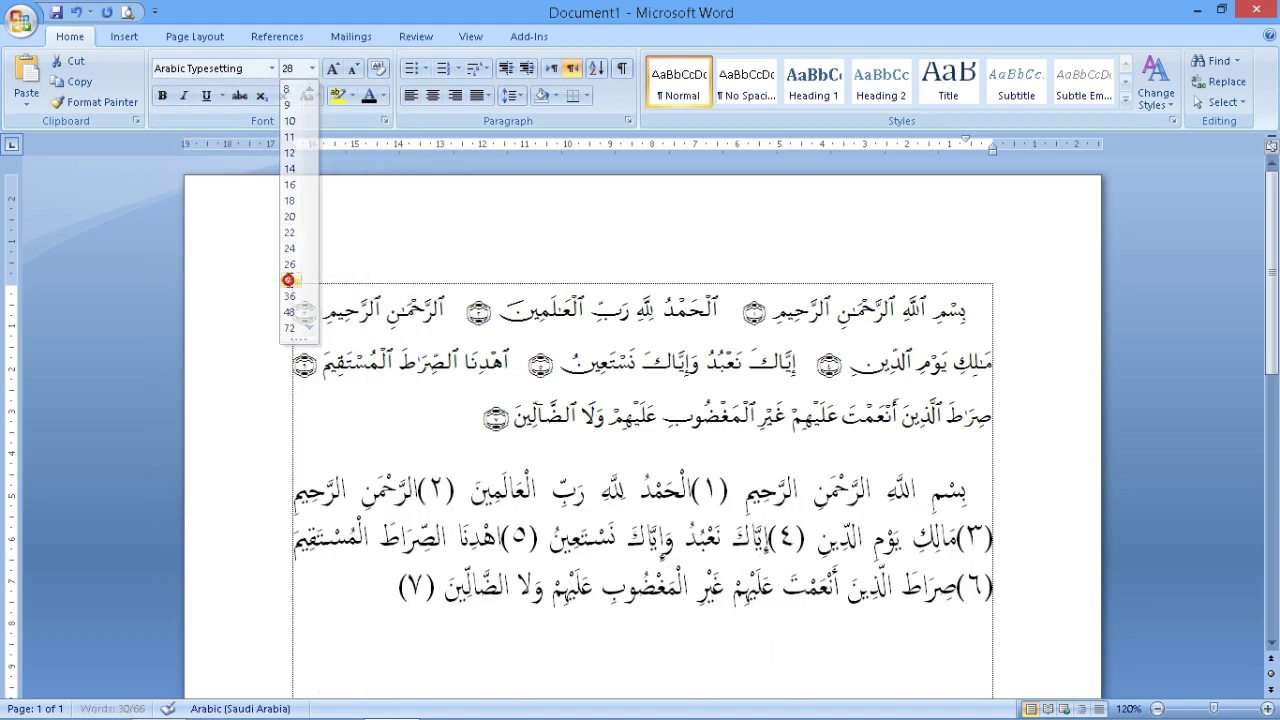
{"action": "left_click", "coordinate": [272, 68]}
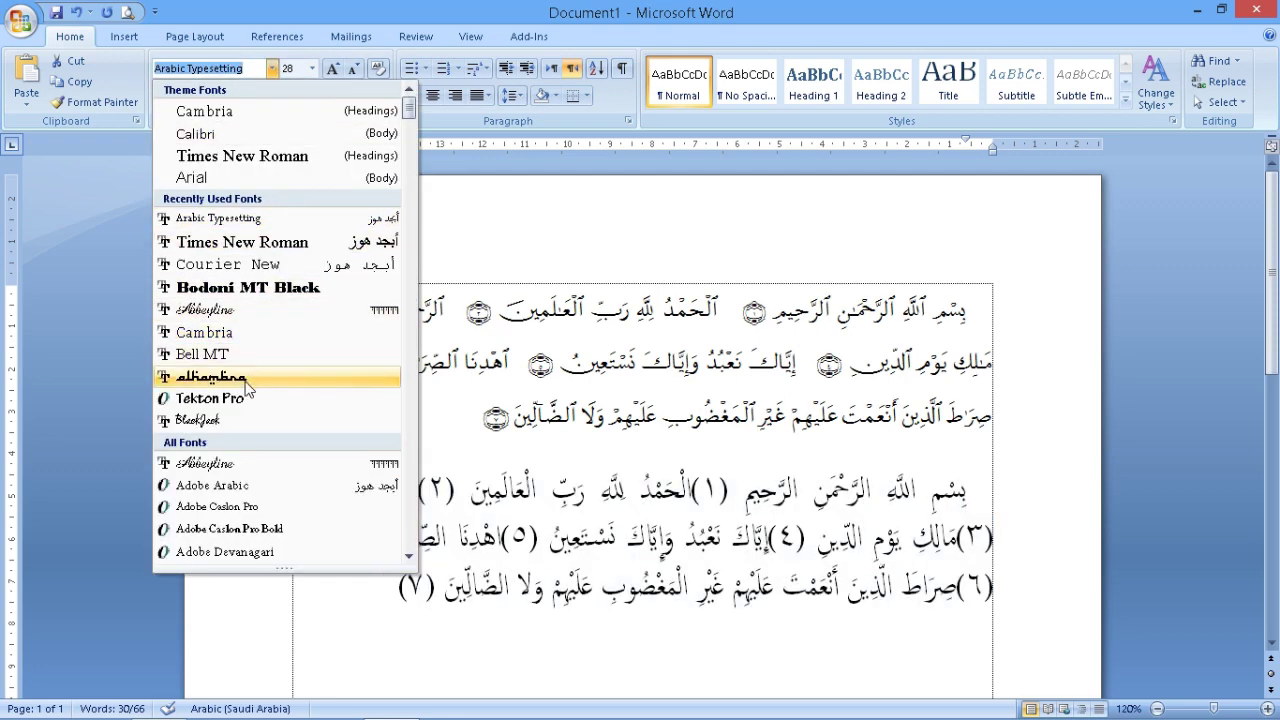
{"action": "scroll", "coordinate": [335, 380], "scroll_direction": "down", "scroll_amount": 5}
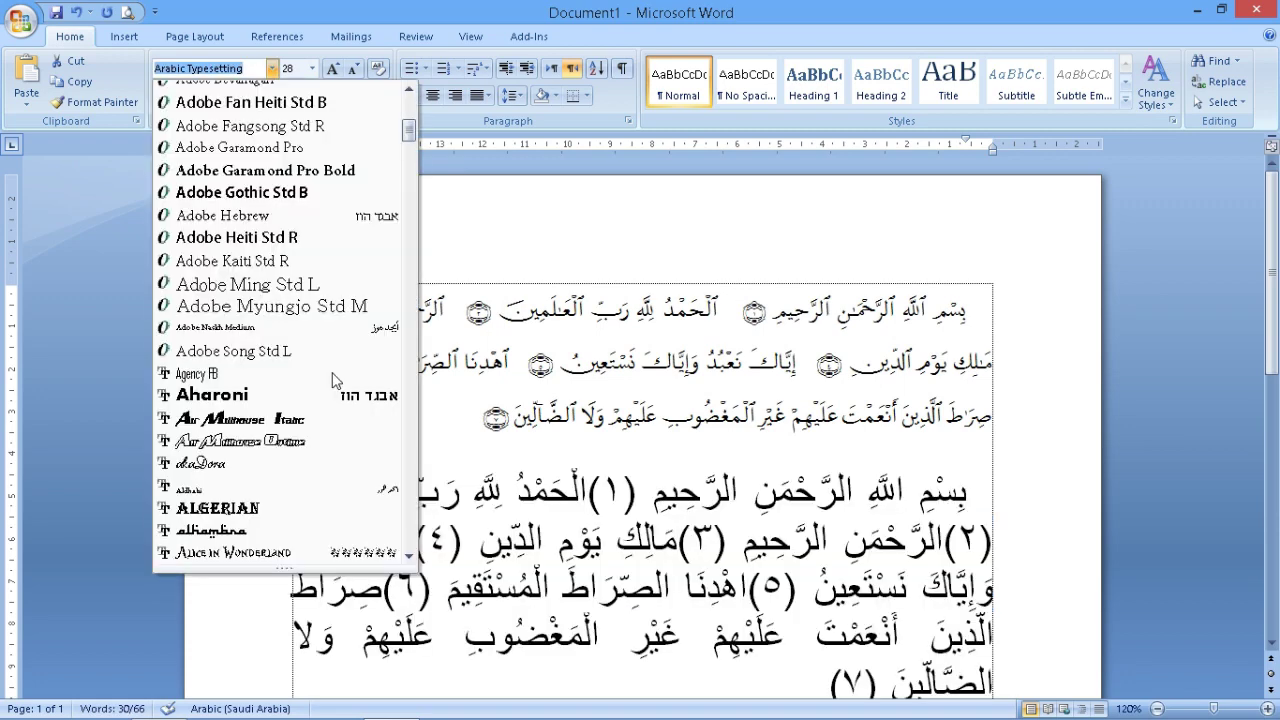
{"action": "left_click", "coordinate": [283, 495]}
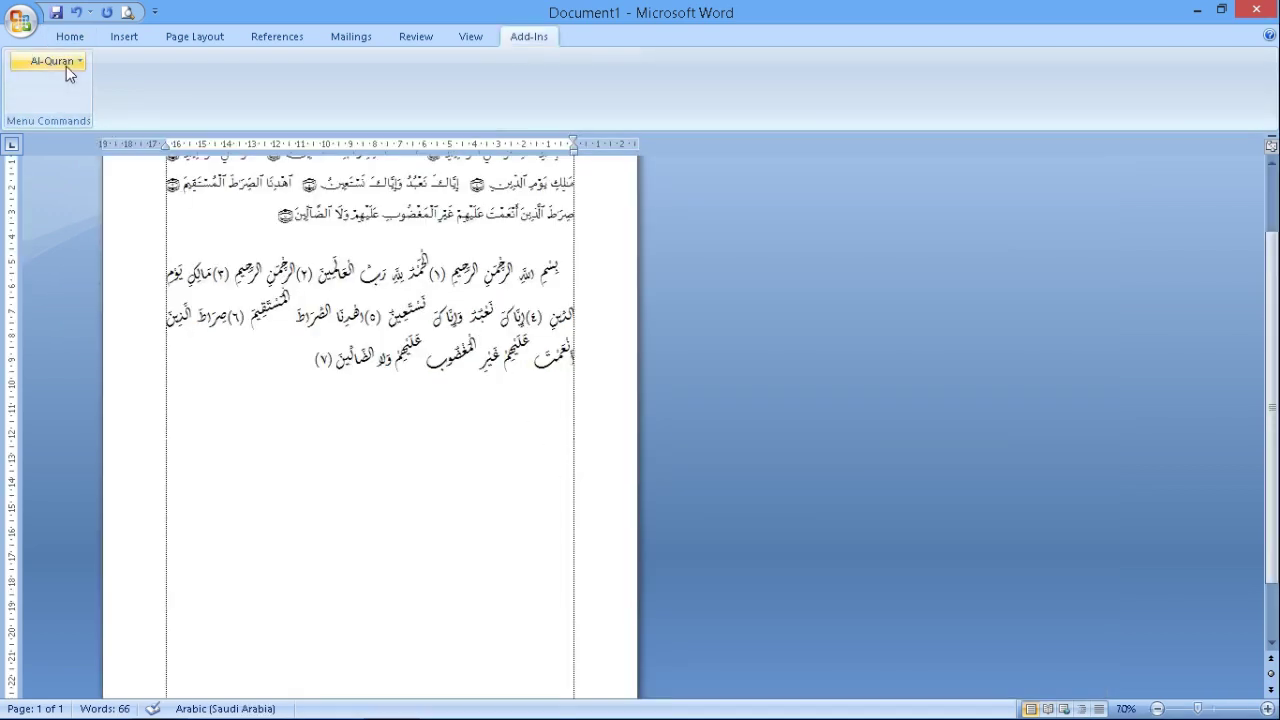
Through Get Arabic, insert verses 1 to 7 at font size 20 with New Line ticked
{"action": "left_click", "coordinate": [66, 66]}
{"action": "left_click", "coordinate": [91, 105]}
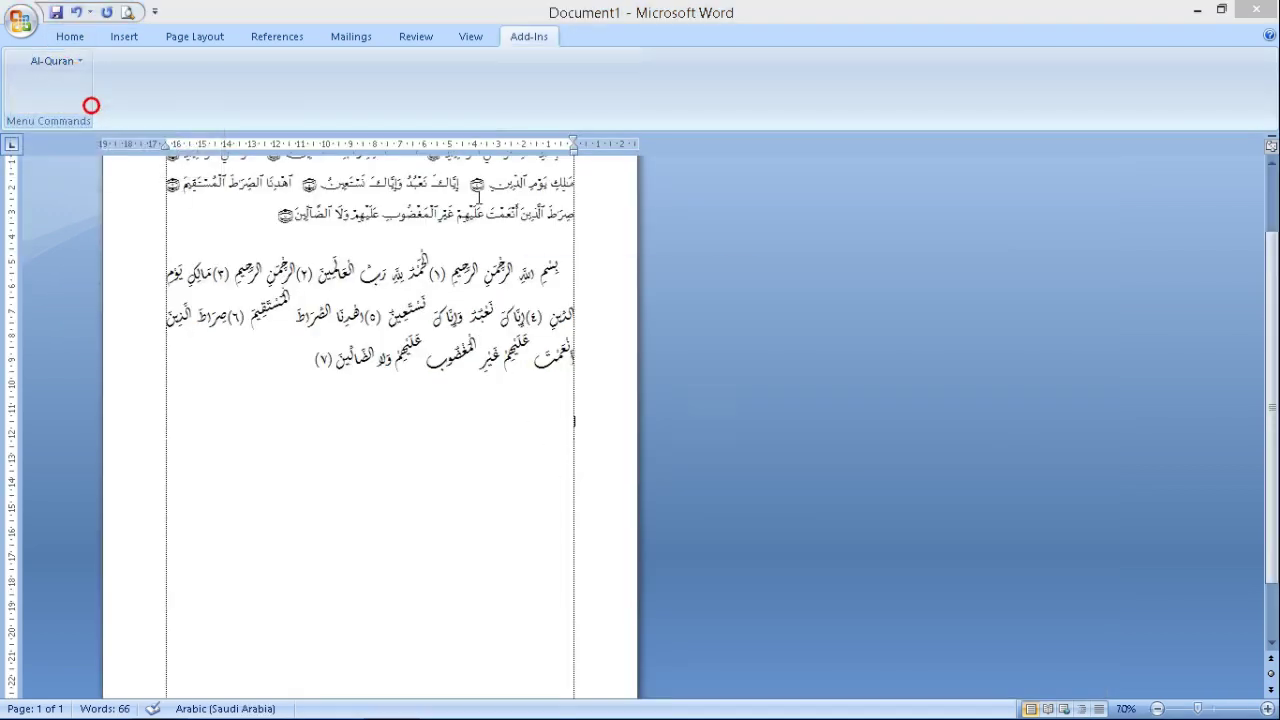
{"action": "left_click", "coordinate": [736, 341]}
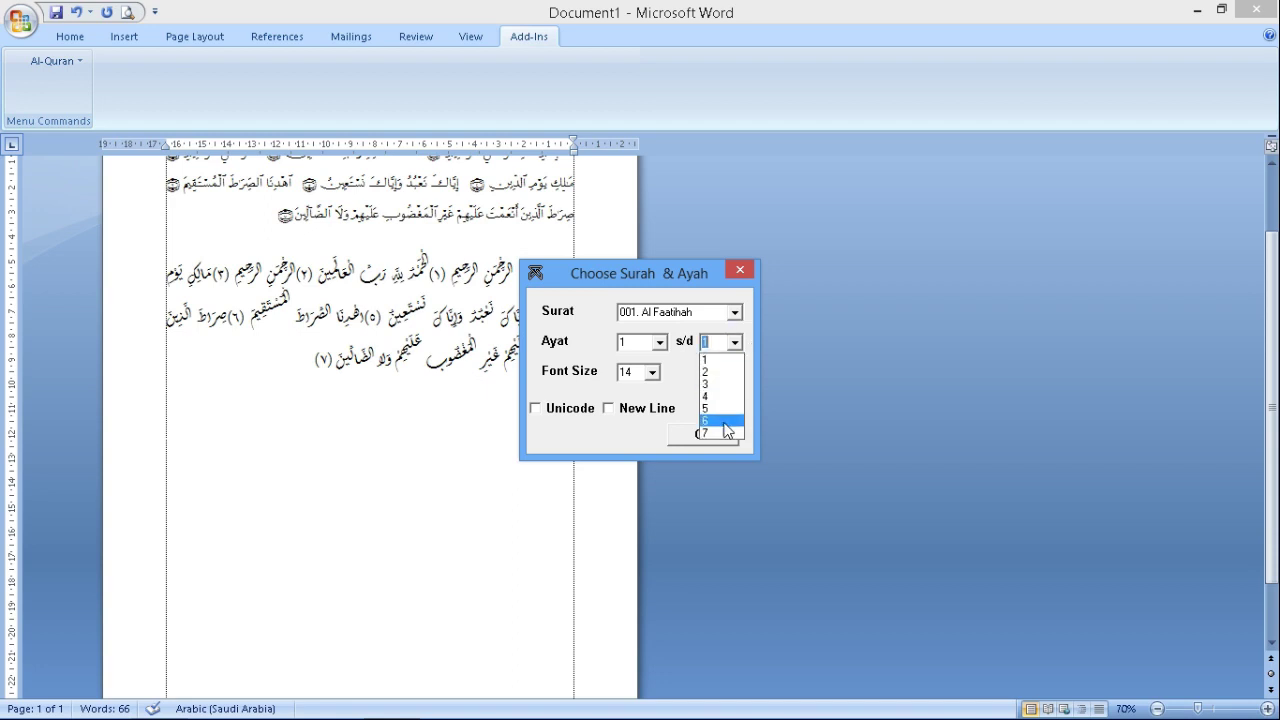
{"action": "left_click", "coordinate": [718, 434]}
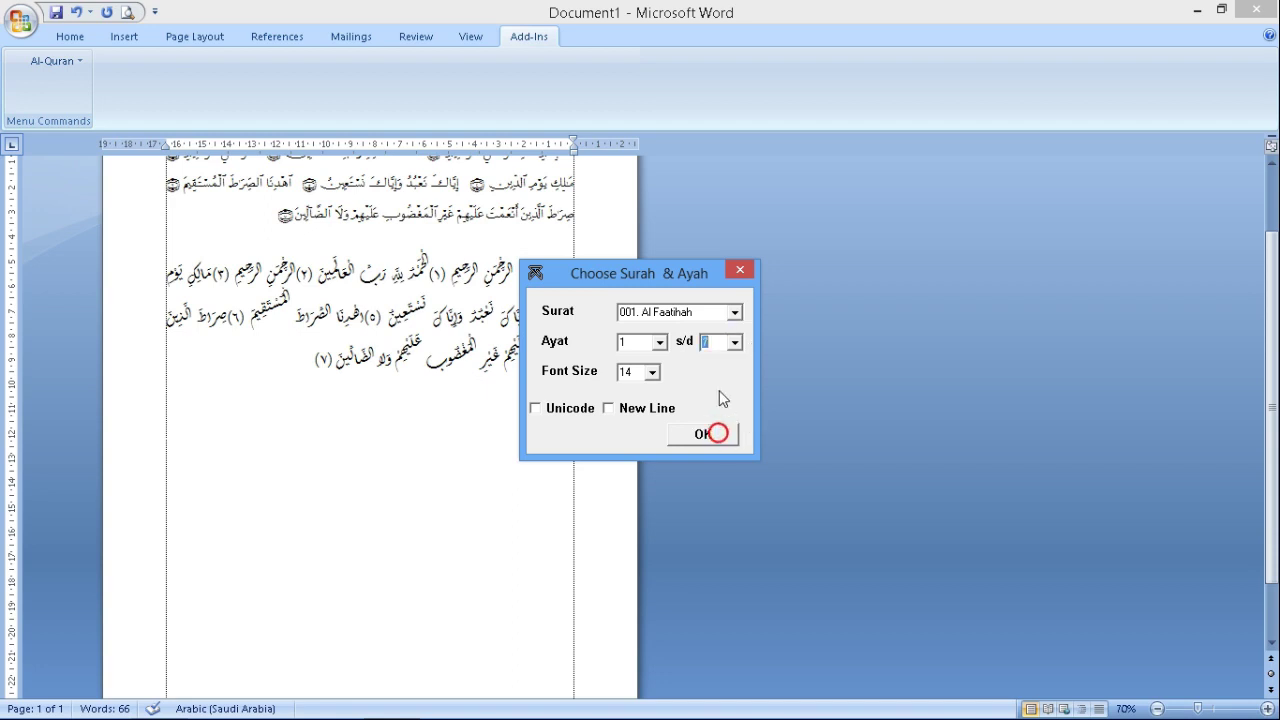
{"action": "left_click", "coordinate": [653, 372]}
{"action": "left_click", "coordinate": [631, 428]}
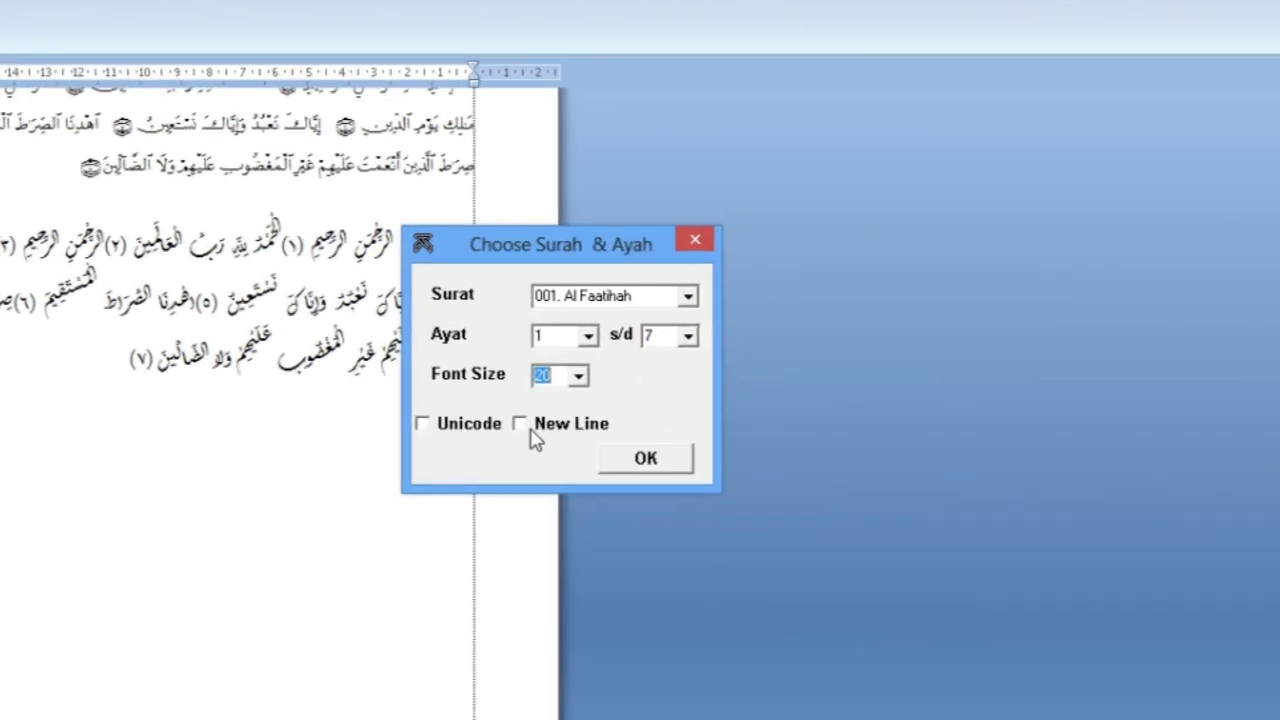
{"action": "left_click", "coordinate": [520, 425]}
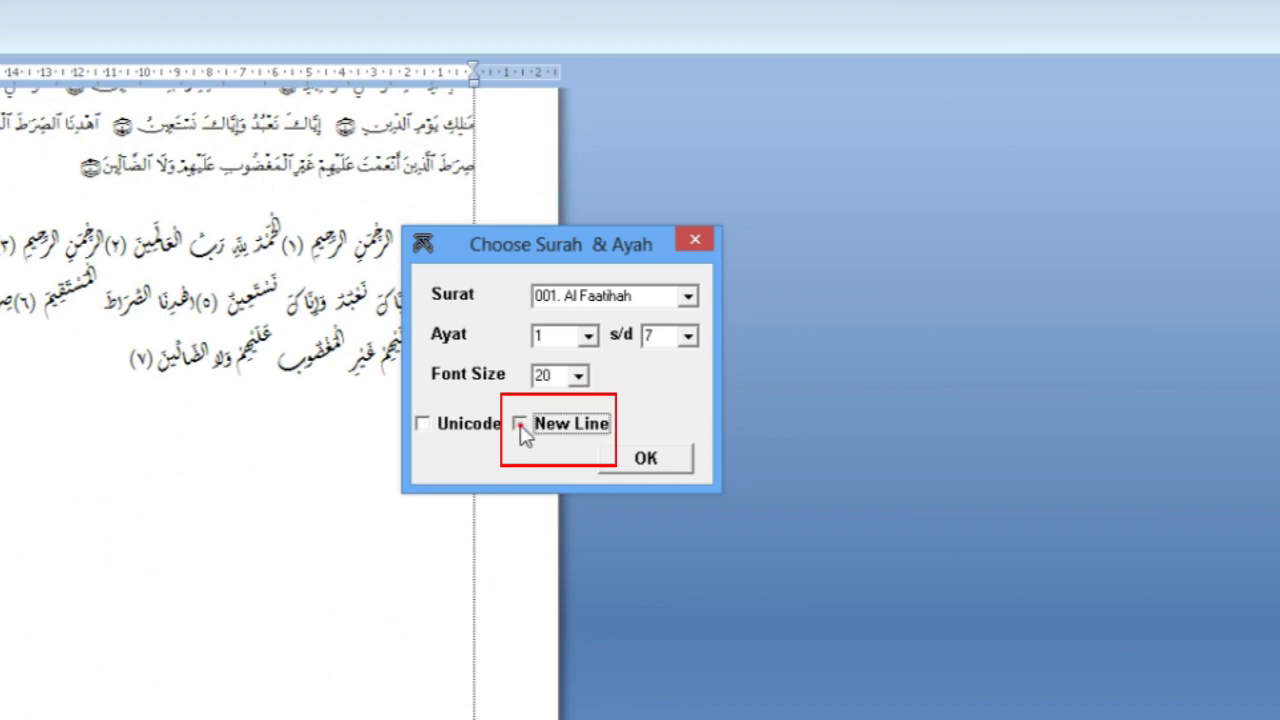
{"action": "left_click", "coordinate": [631, 459]}
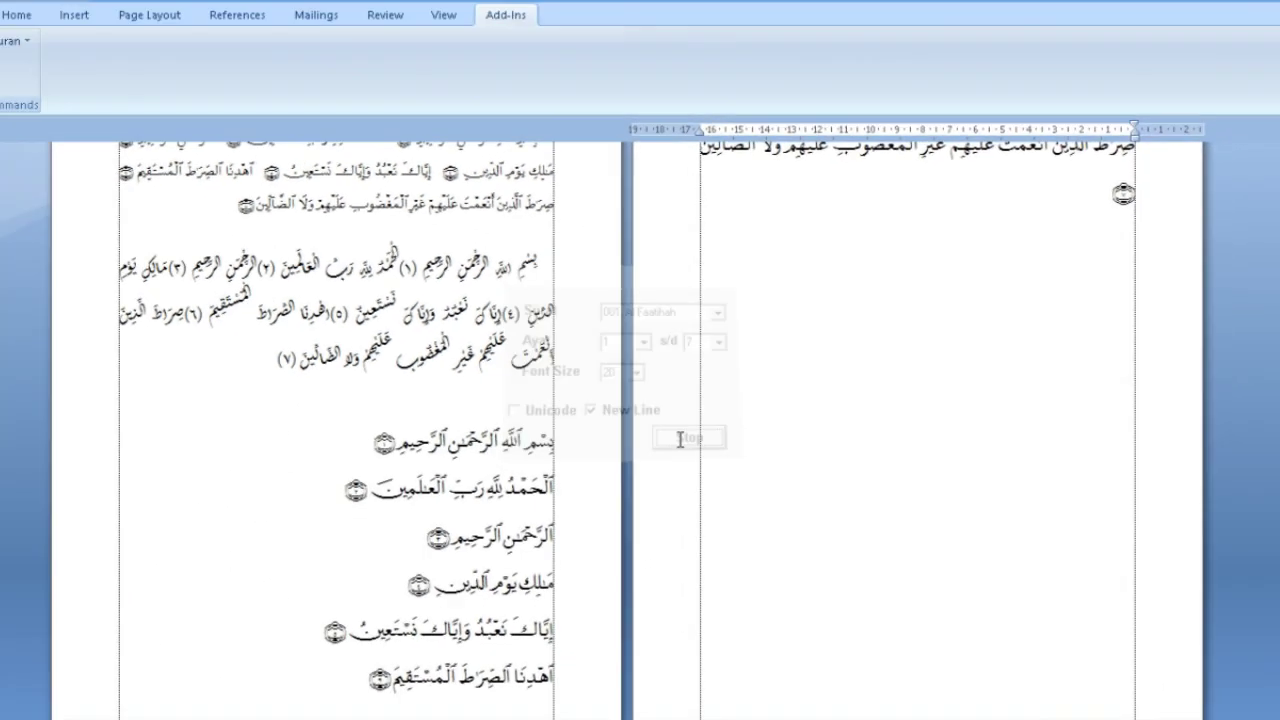
{"action": "scroll", "coordinate": [631, 461], "scroll_direction": "up", "scroll_amount": 2}
{"action": "scroll", "coordinate": [586, 489], "scroll_direction": "up", "scroll_amount": 1}
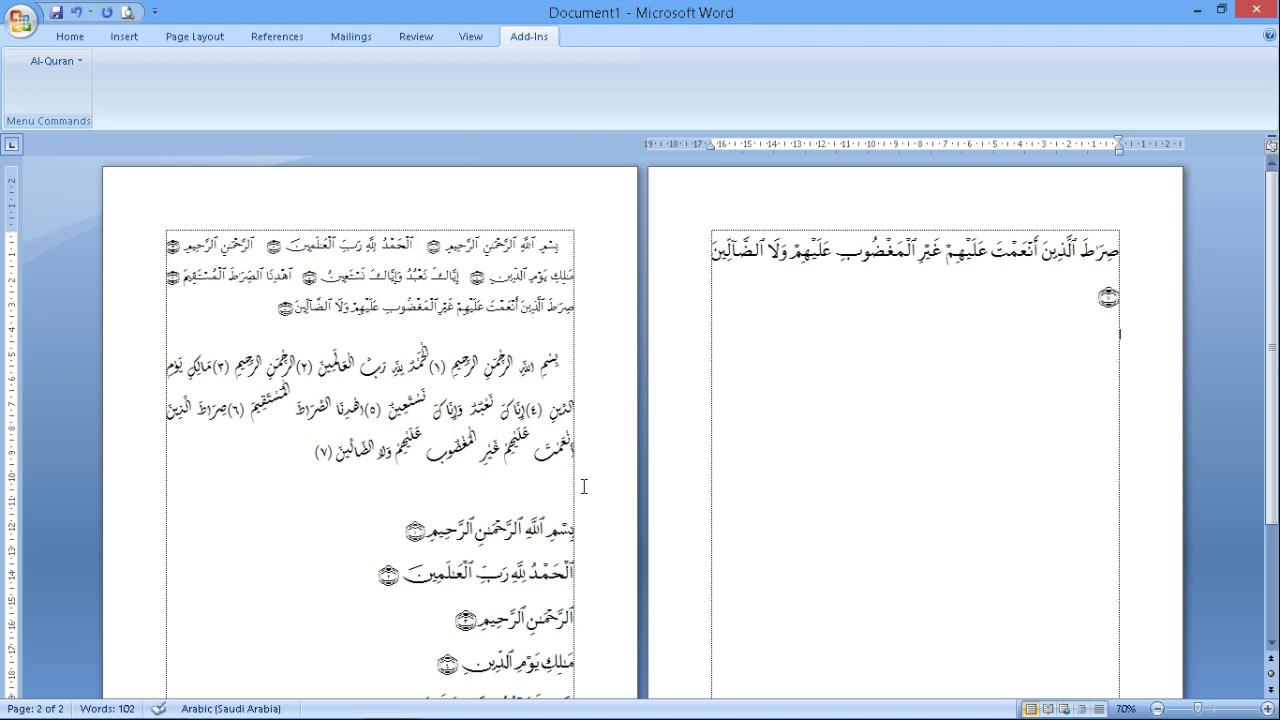
{"action": "scroll", "coordinate": [584, 486], "scroll_direction": "down", "scroll_amount": 5}
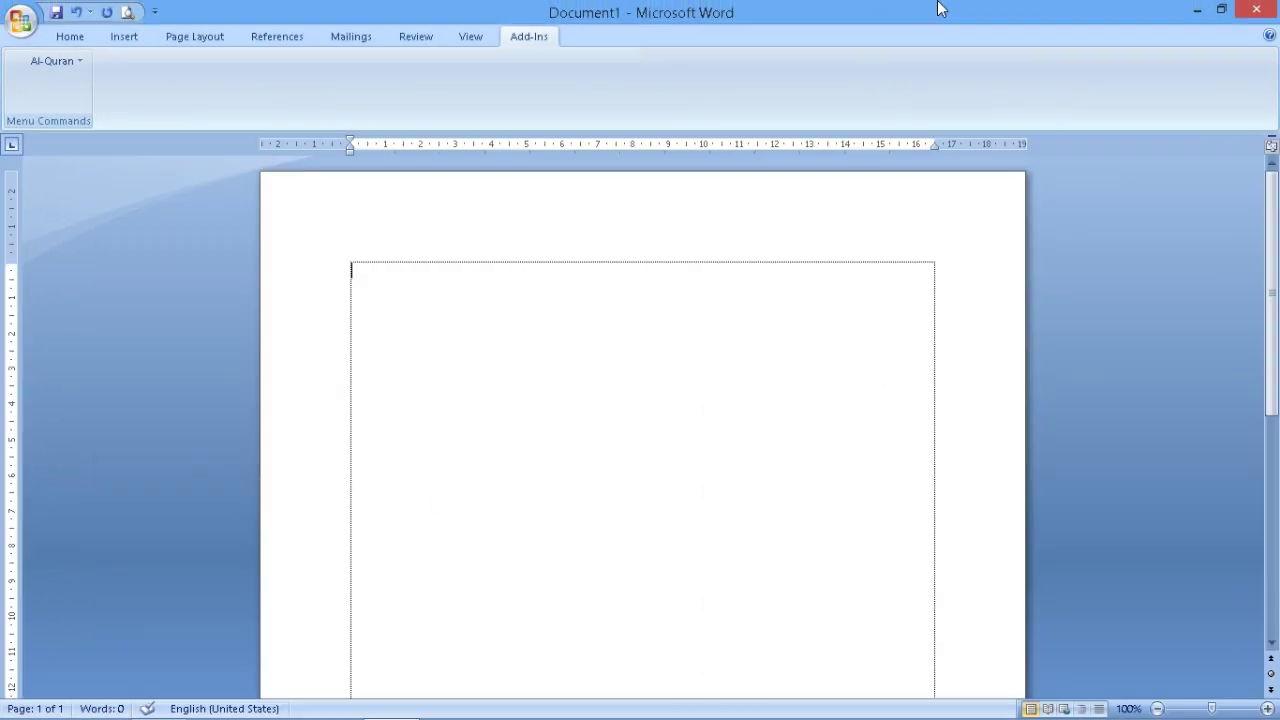
Insert the Indonesian translation of Al-Faatihah verses 1 to 5 via Get Translation
{"action": "left_click", "coordinate": [80, 61]}
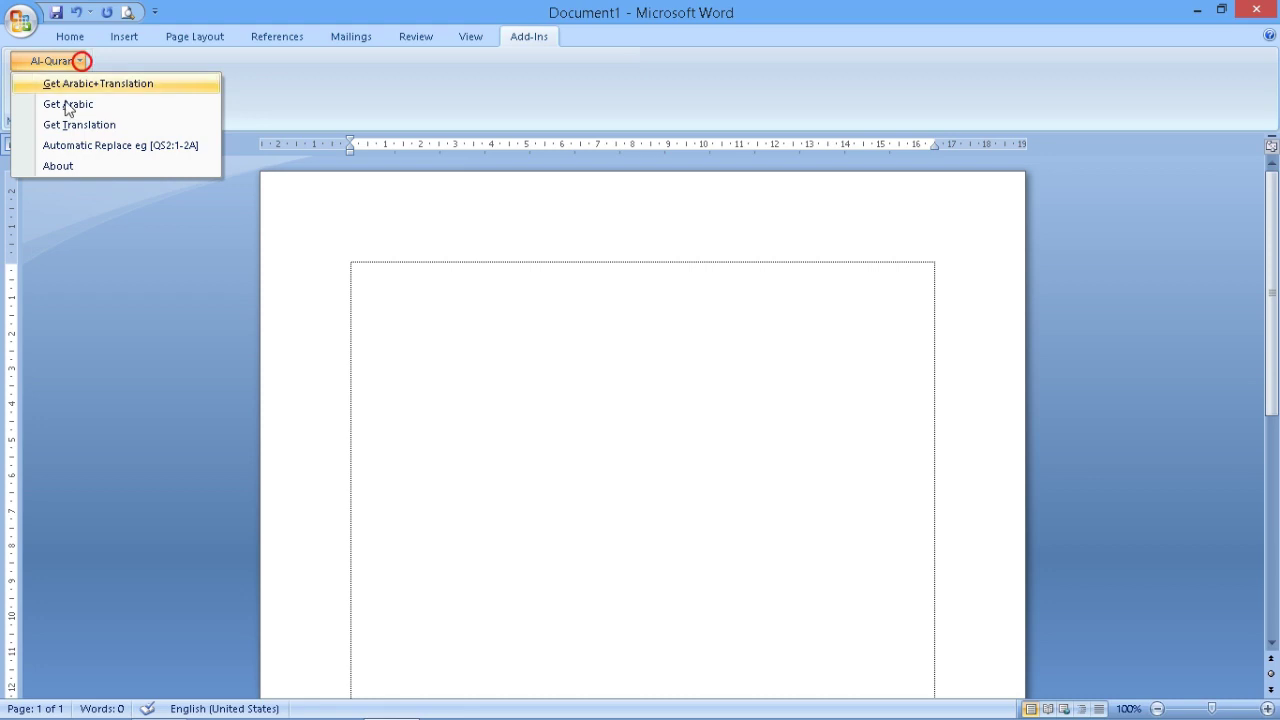
{"action": "left_click", "coordinate": [82, 124]}
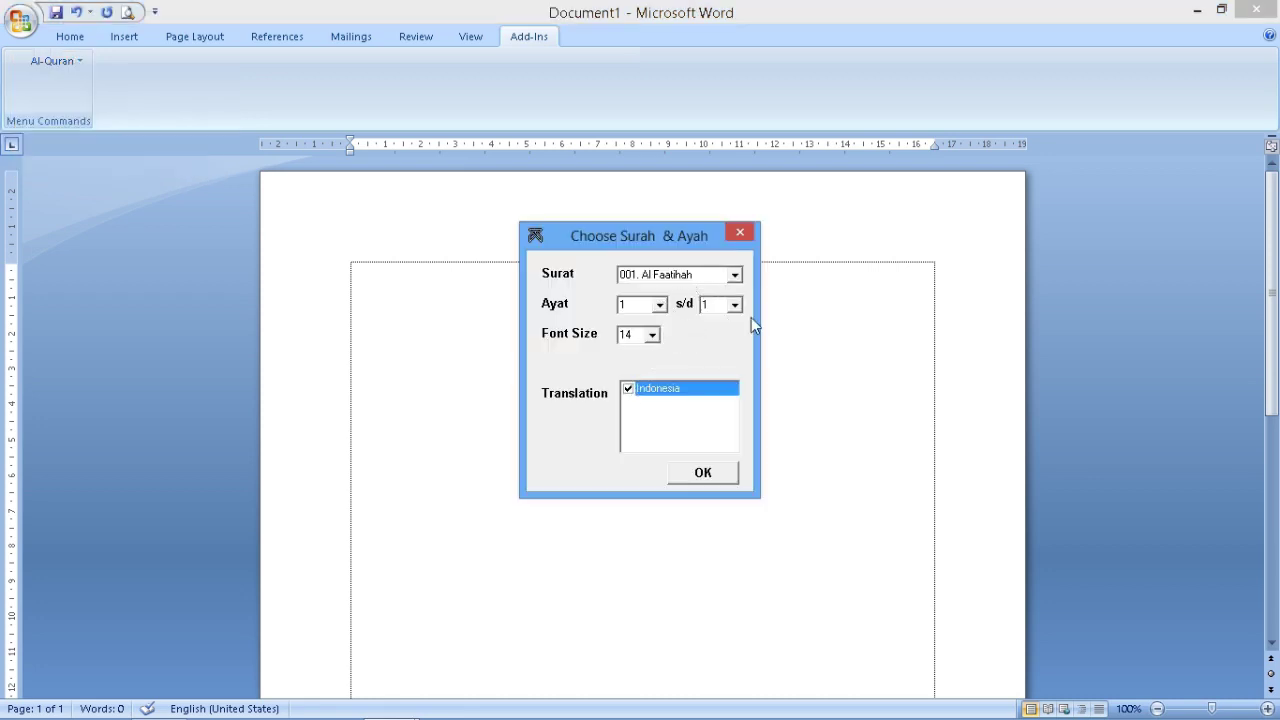
{"action": "left_click", "coordinate": [734, 305]}
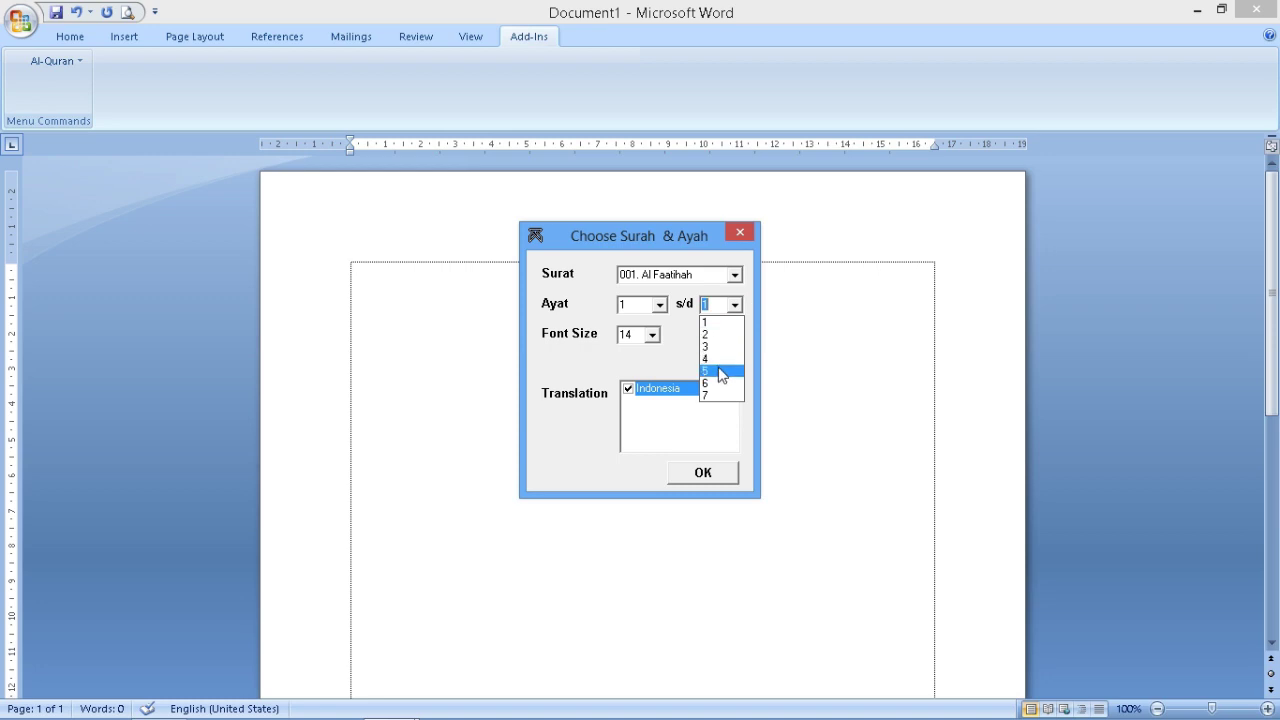
{"action": "left_click", "coordinate": [721, 371]}
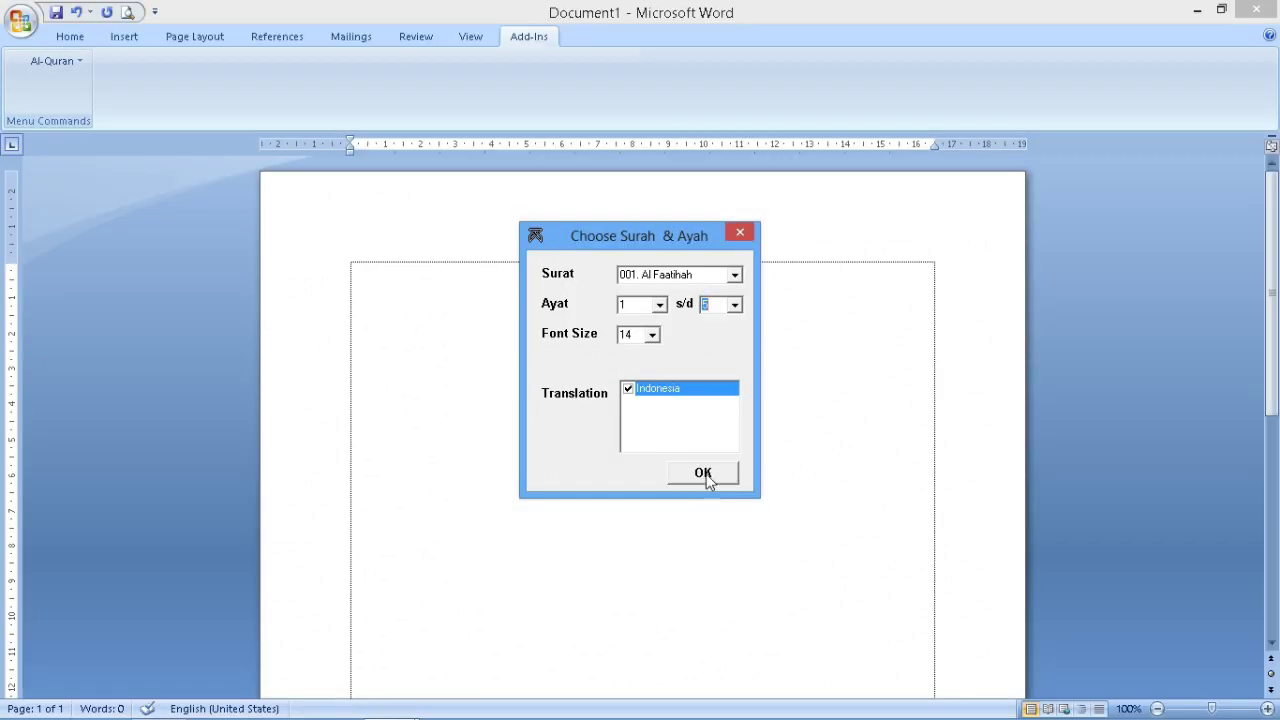
{"action": "left_click", "coordinate": [703, 473]}
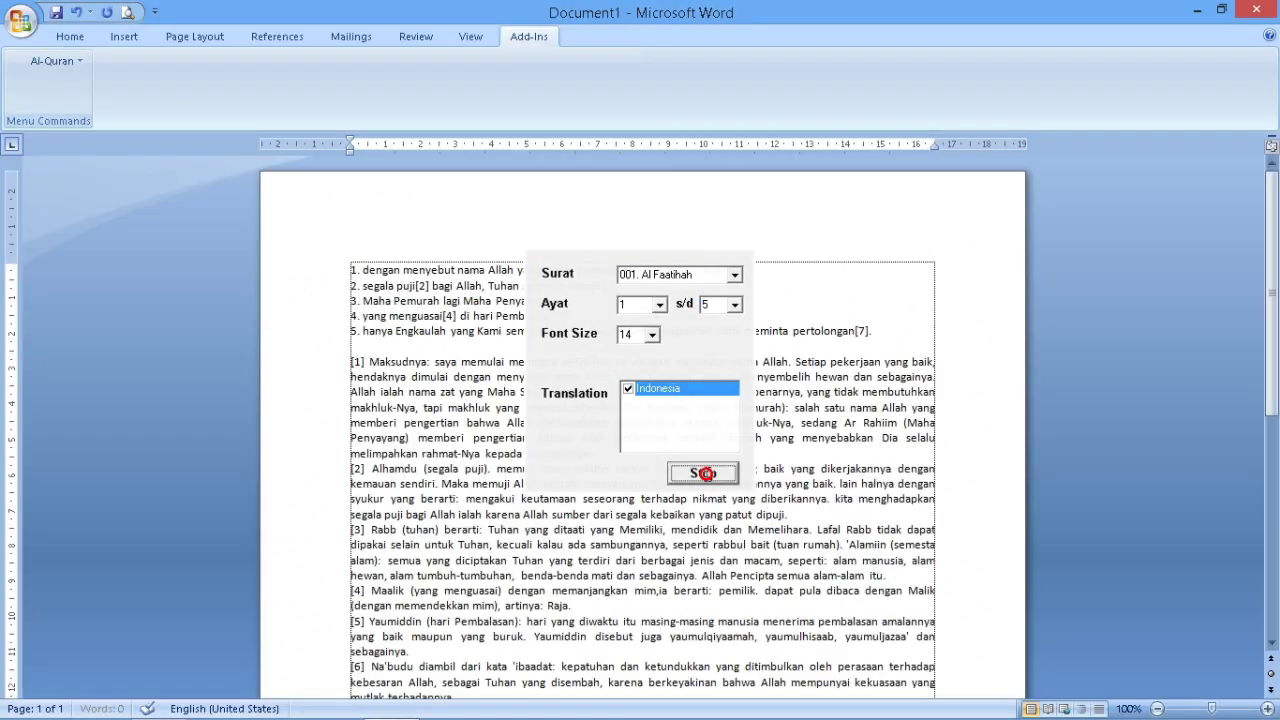
Delete the translated lines so the document is blank again
{"action": "mouse_move", "coordinate": [357, 292]}
{"action": "left_mouse_down"}
{"action": "mouse_move", "coordinate": [561, 314]}
{"action": "mouse_move", "coordinate": [768, 358]}
{"action": "left_mouse_up"}
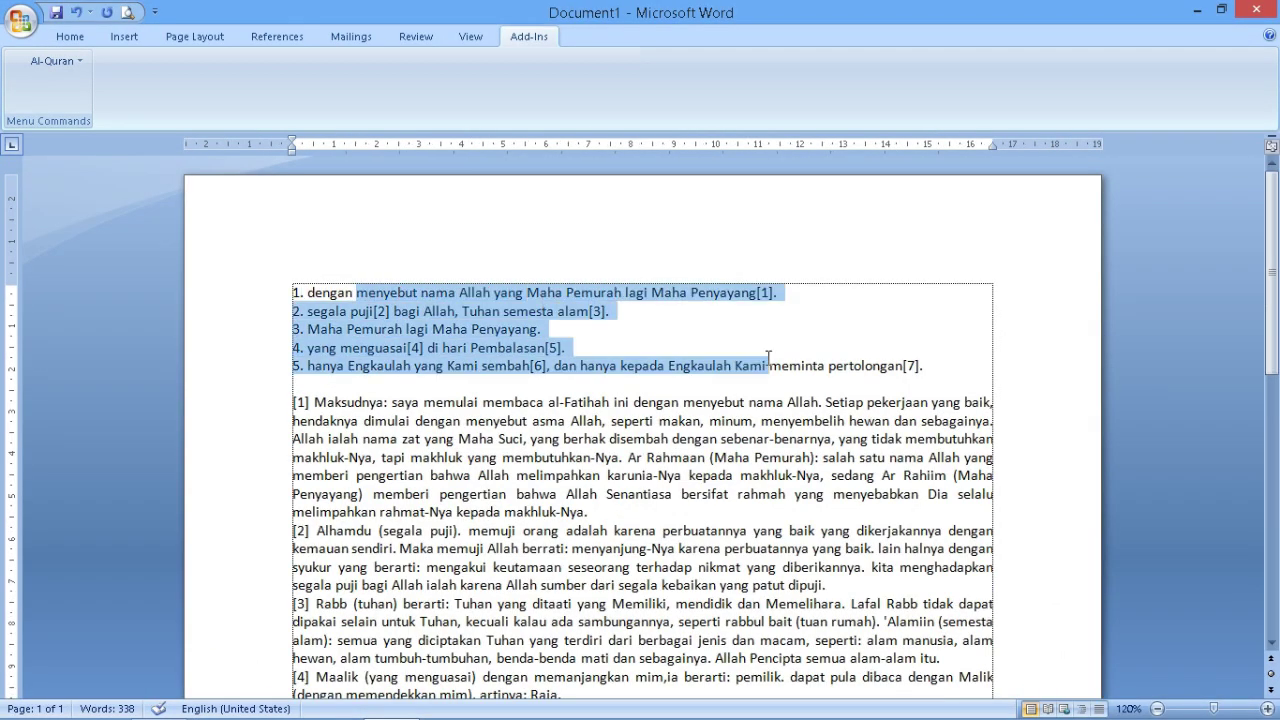
{"action": "left_click", "coordinate": [325, 482]}
{"action": "scroll", "coordinate": [351, 385], "scroll_direction": "down", "scroll_amount": 2}
{"action": "mouse_move", "coordinate": [318, 296]}
{"action": "left_mouse_down"}
{"action": "mouse_move", "coordinate": [430, 455]}
{"action": "mouse_move", "coordinate": [448, 661]}
{"action": "mouse_move", "coordinate": [487, 606]}
{"action": "left_mouse_up"}
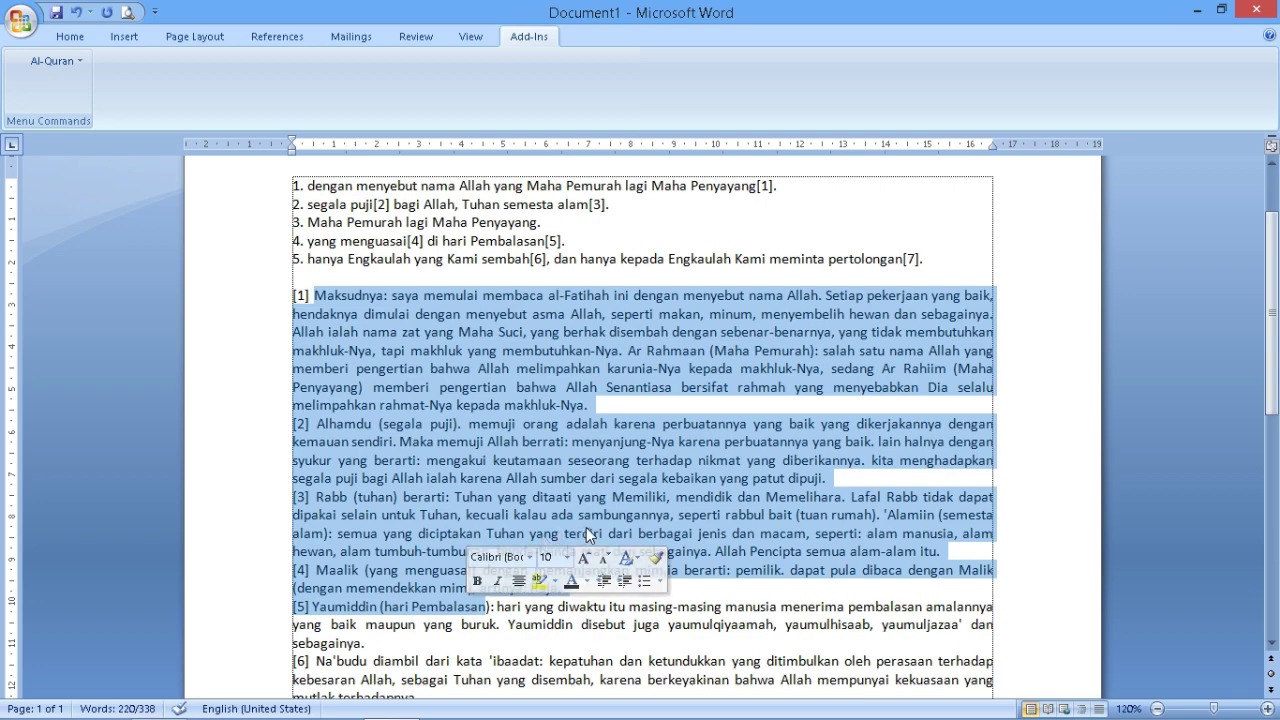
{"action": "left_click", "coordinate": [80, 62]}
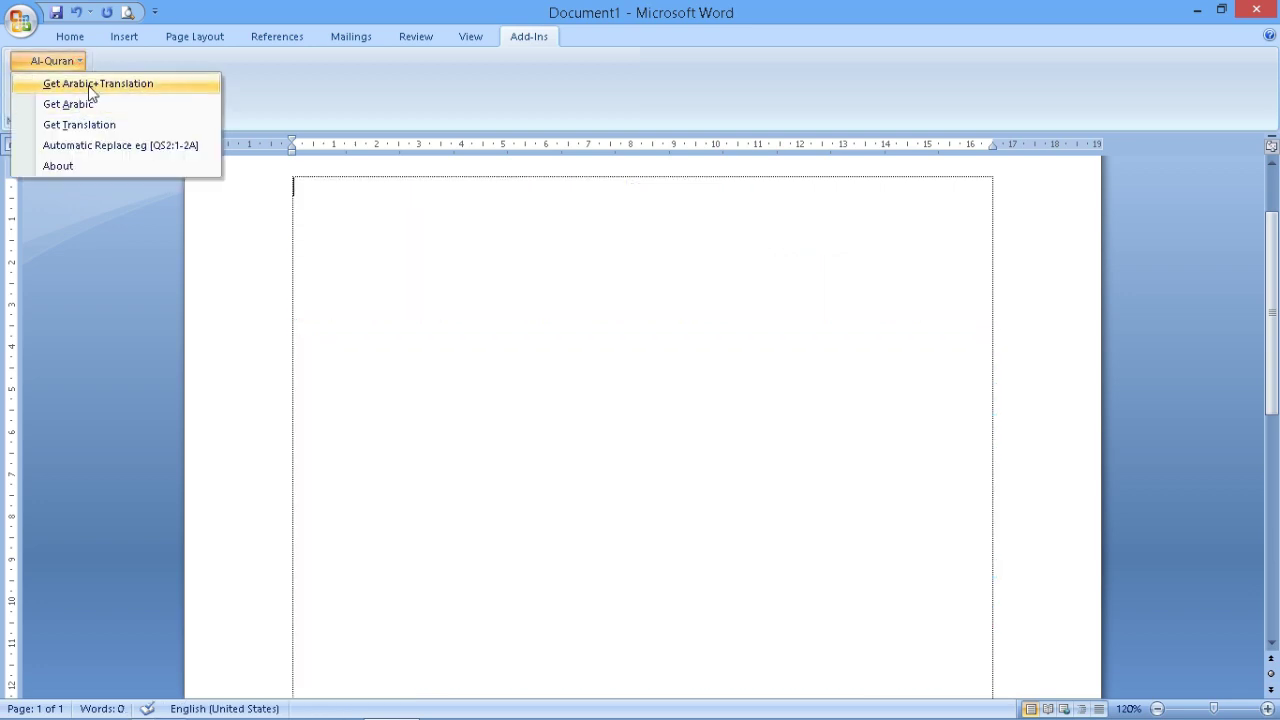
Insert Al-Faatihah verses 1 to 7 in Arabic with the Indonesian translation via Get Arabic+Translation
{"action": "left_click", "coordinate": [88, 83]}
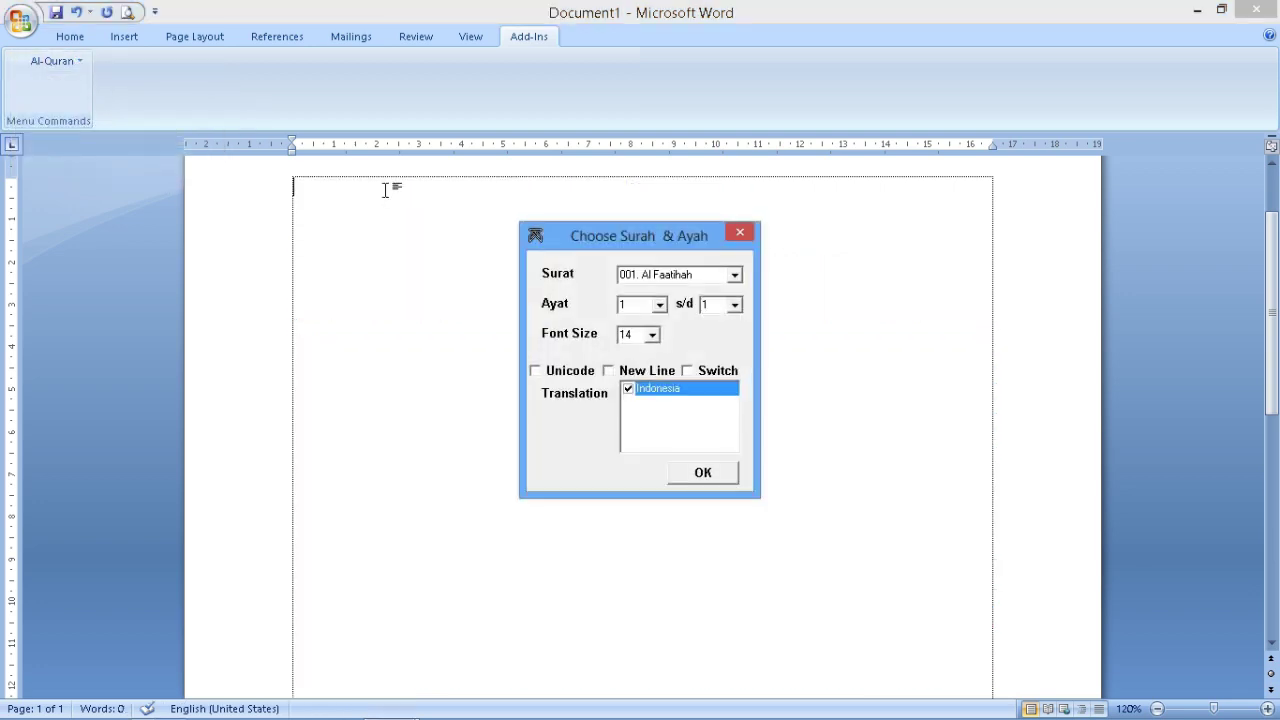
{"action": "left_click", "coordinate": [735, 305]}
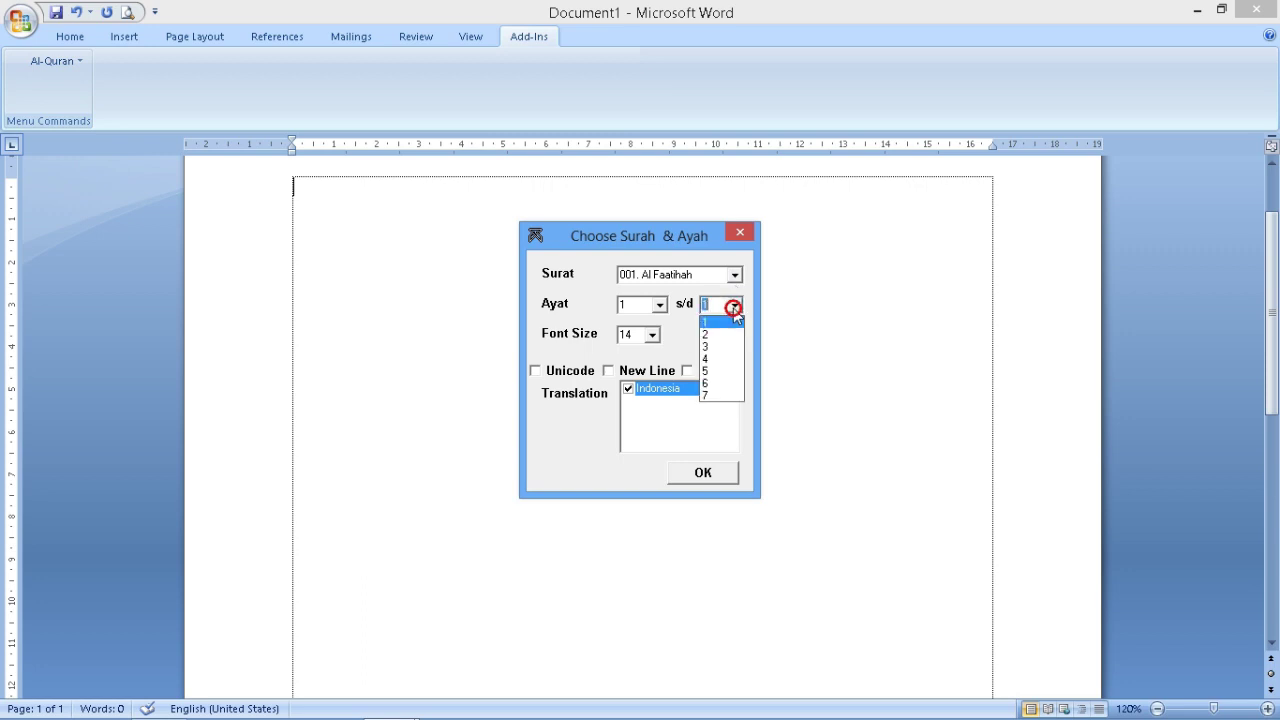
{"action": "left_click", "coordinate": [720, 396]}
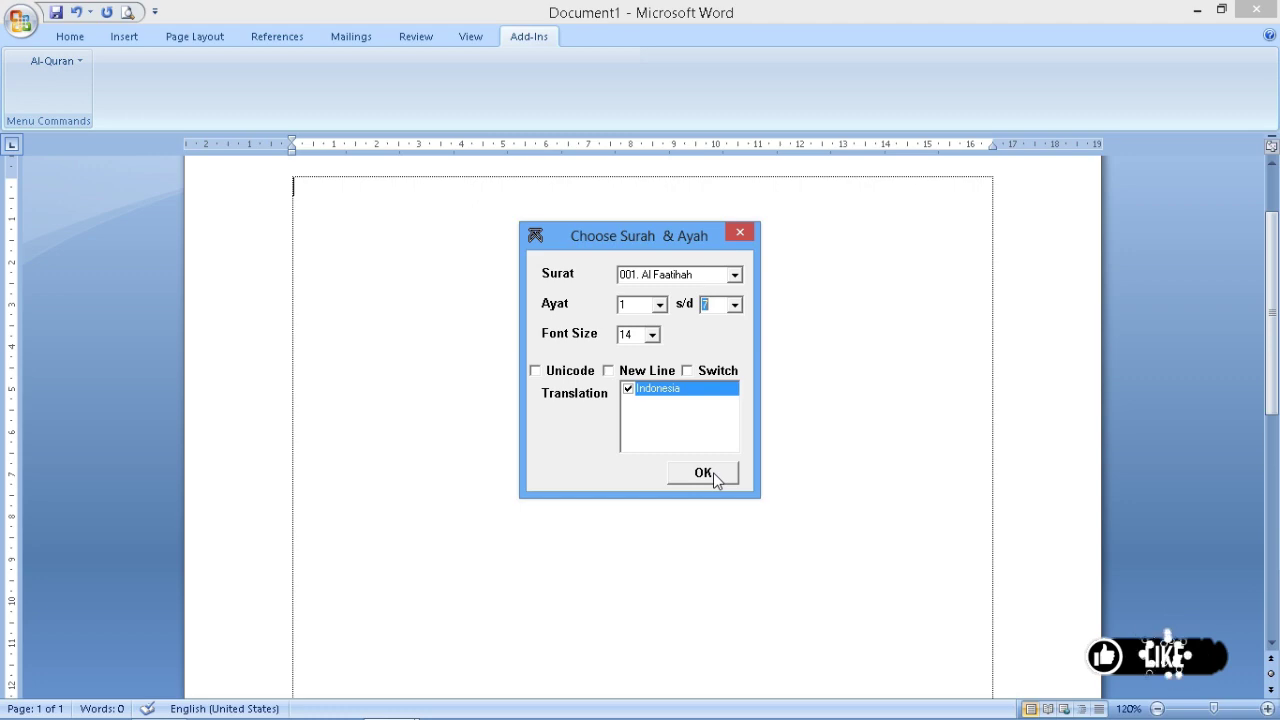
{"action": "left_click", "coordinate": [713, 472]}
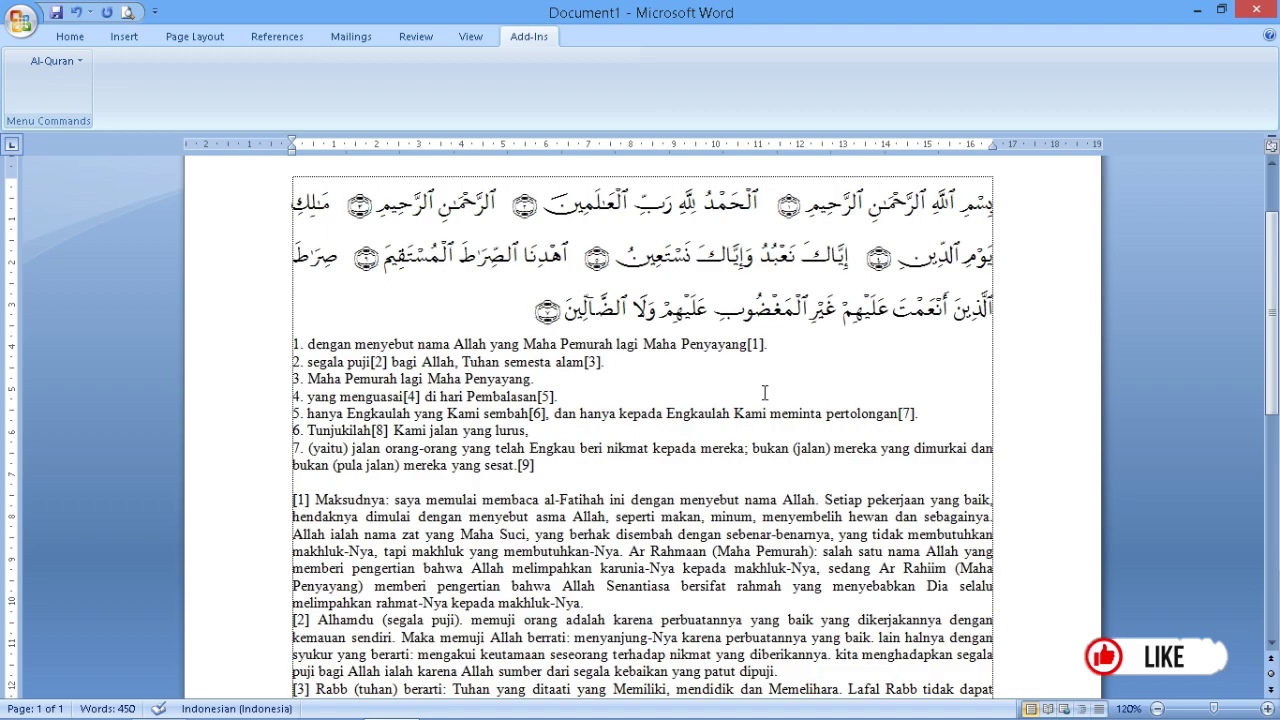
Select the Arabic verse lines and switch the page orientation to Landscape
{"action": "scroll", "coordinate": [728, 343], "scroll_direction": "down", "scroll_amount": 4}
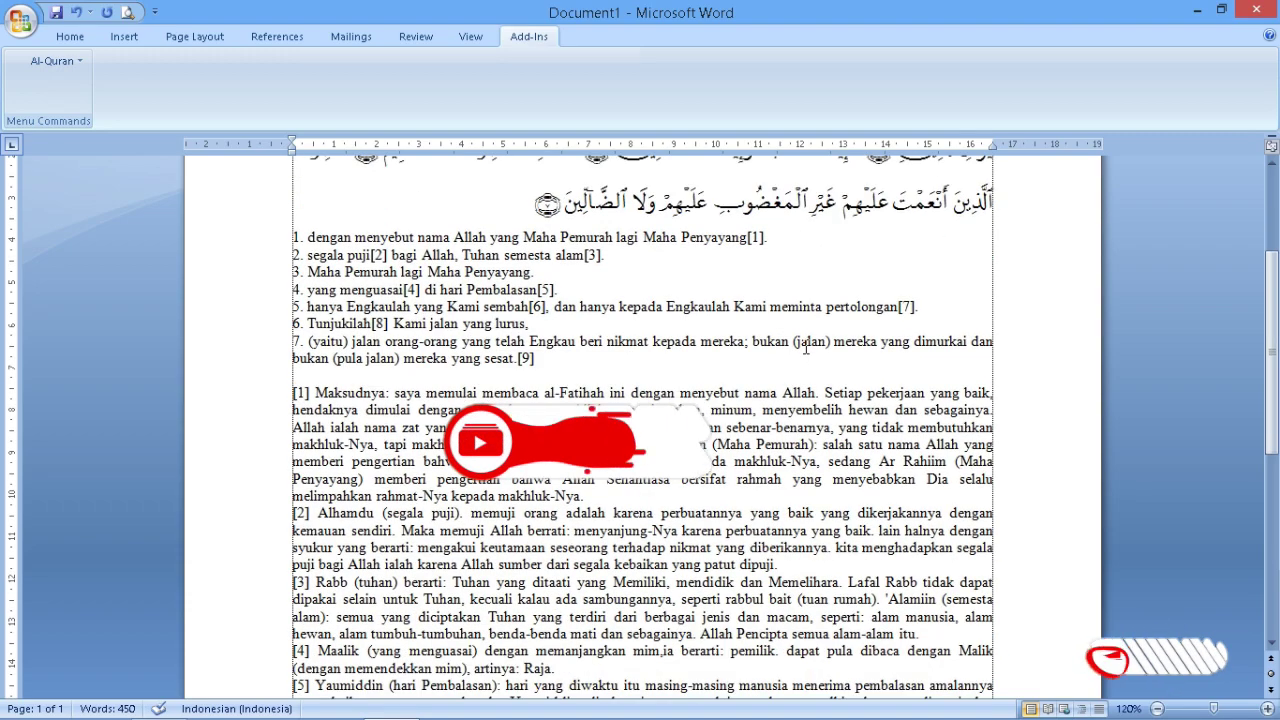
{"action": "scroll", "coordinate": [806, 345], "scroll_direction": "down", "scroll_amount": 4}
{"action": "scroll", "coordinate": [806, 345], "scroll_direction": "up", "scroll_amount": 4}
{"action": "scroll", "coordinate": [806, 346], "scroll_direction": "up", "scroll_amount": 6}
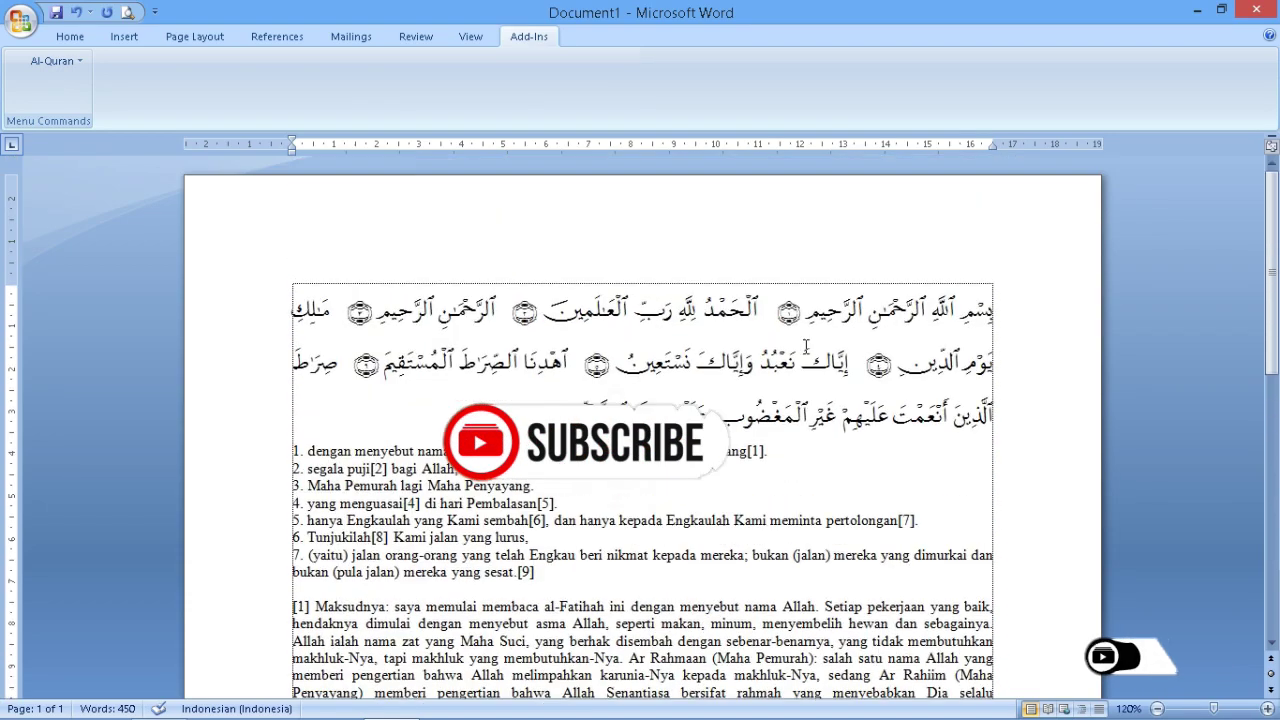
{"action": "mouse_move", "coordinate": [988, 310]}
{"action": "left_mouse_down"}
{"action": "mouse_move", "coordinate": [744, 385]}
{"action": "mouse_move", "coordinate": [480, 400]}
{"action": "left_mouse_up"}
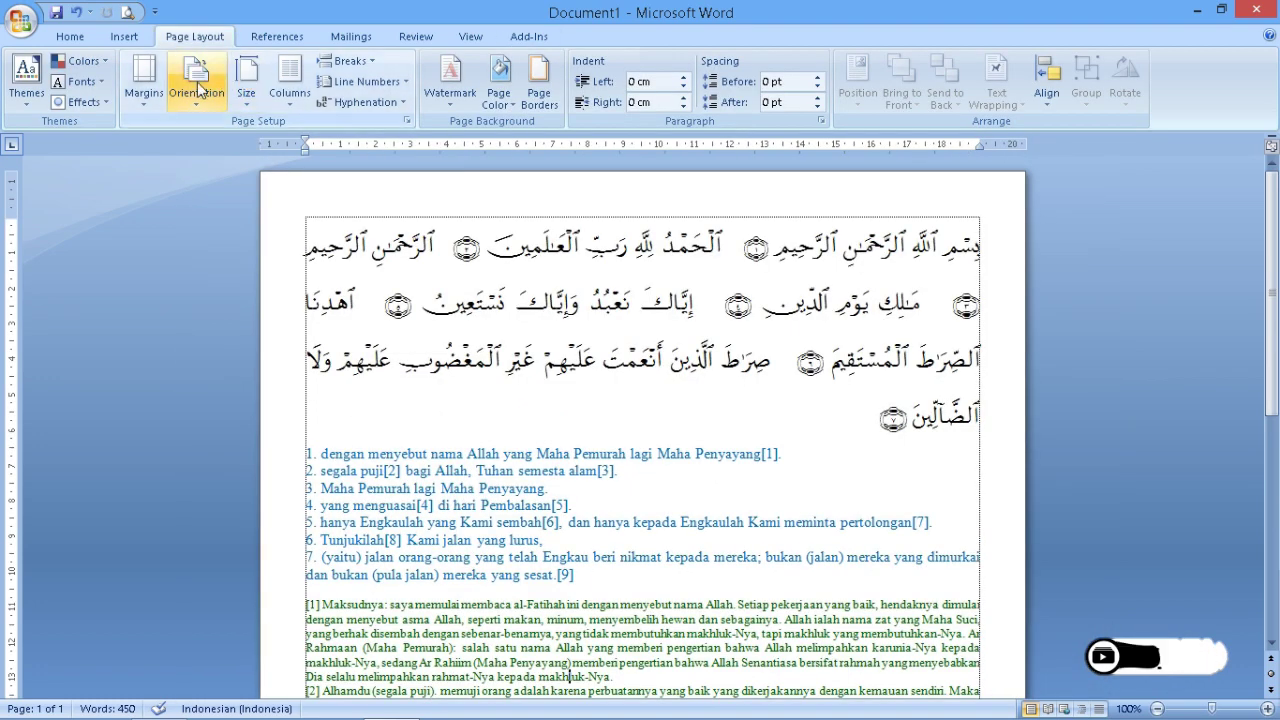
{"action": "left_click", "coordinate": [198, 90]}
{"action": "left_click", "coordinate": [205, 172]}
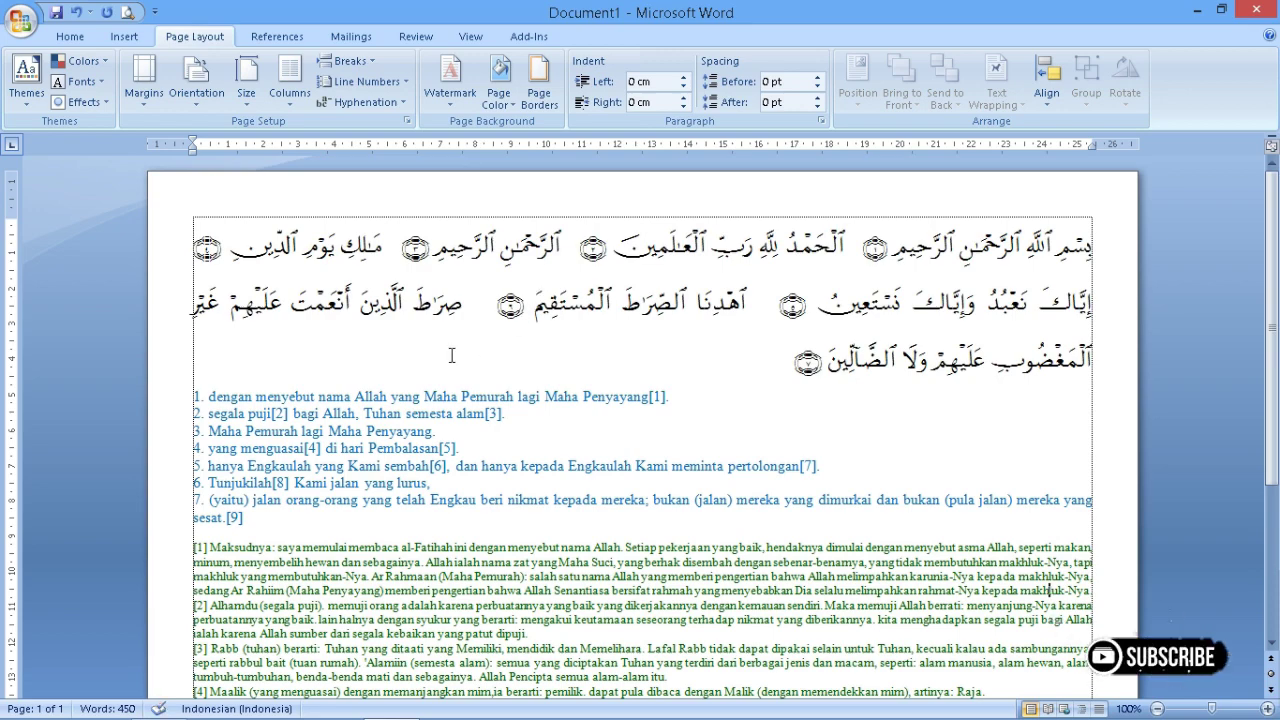
{"action": "scroll", "coordinate": [1048, 590], "scroll_direction": "down", "scroll_amount": 3}
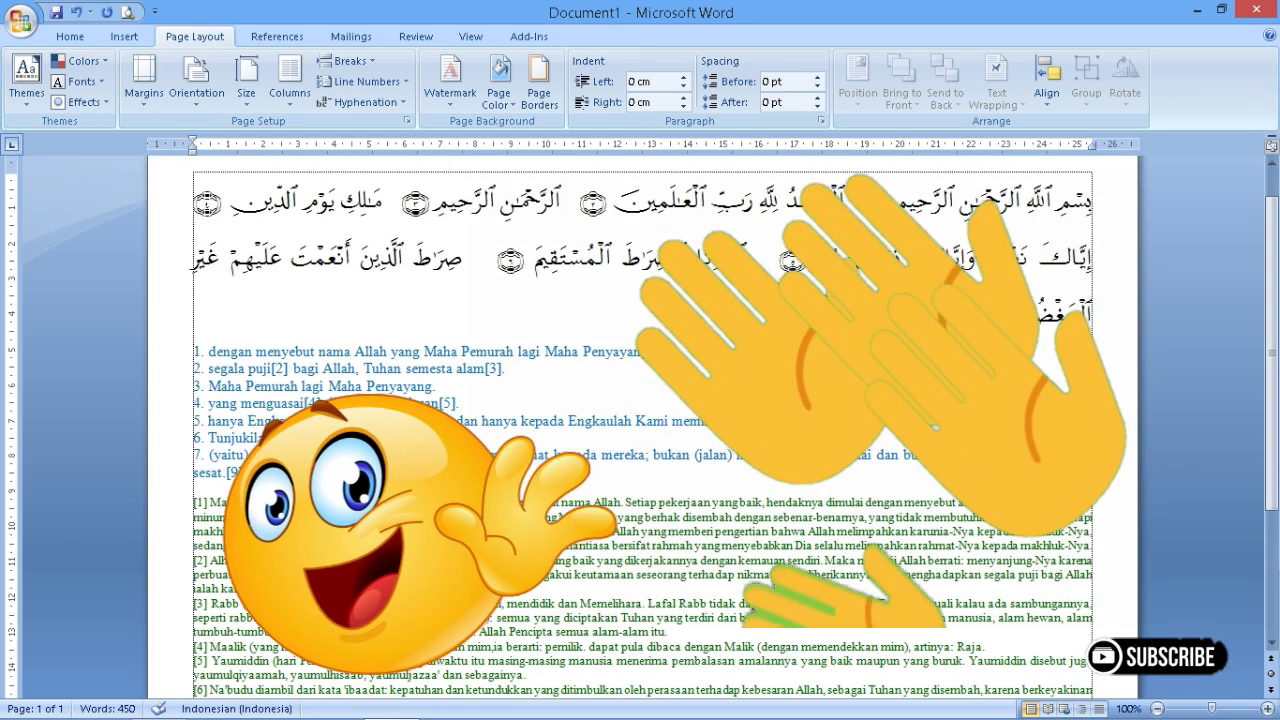